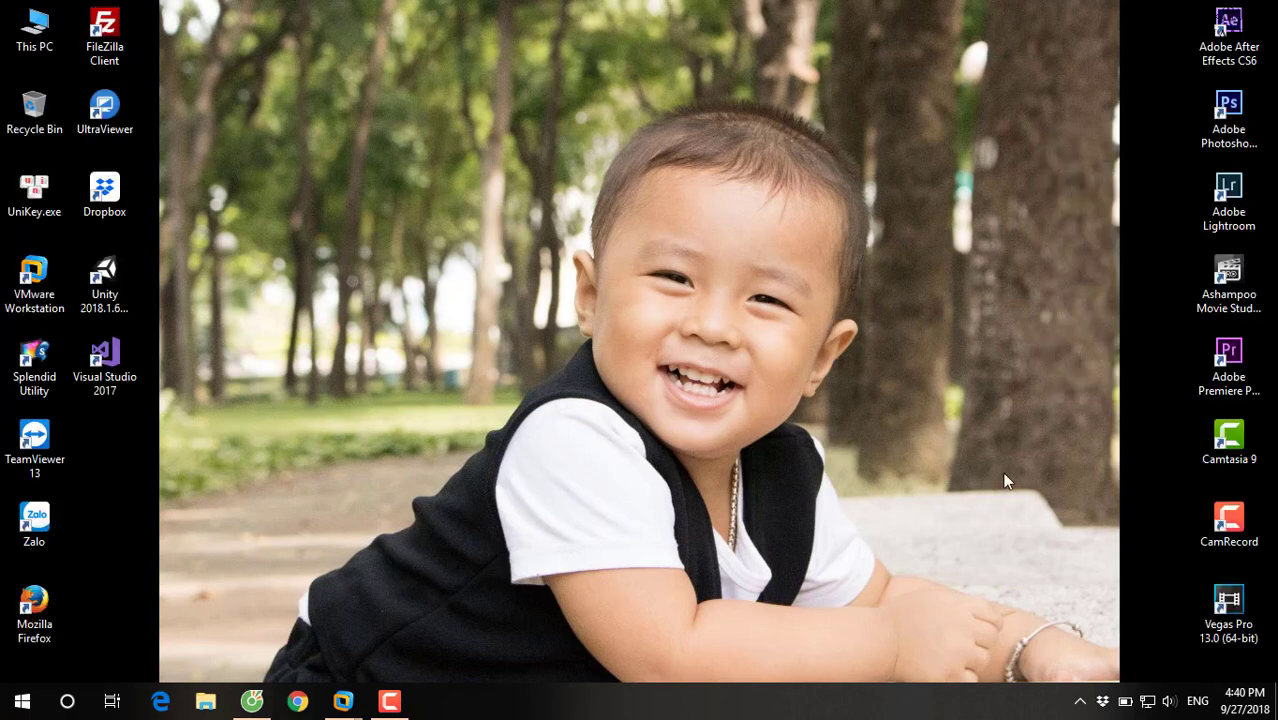
# Switch to the Win7-TestSoft virtual machine and show it full screen.
pyautogui.moveTo(343, 700)
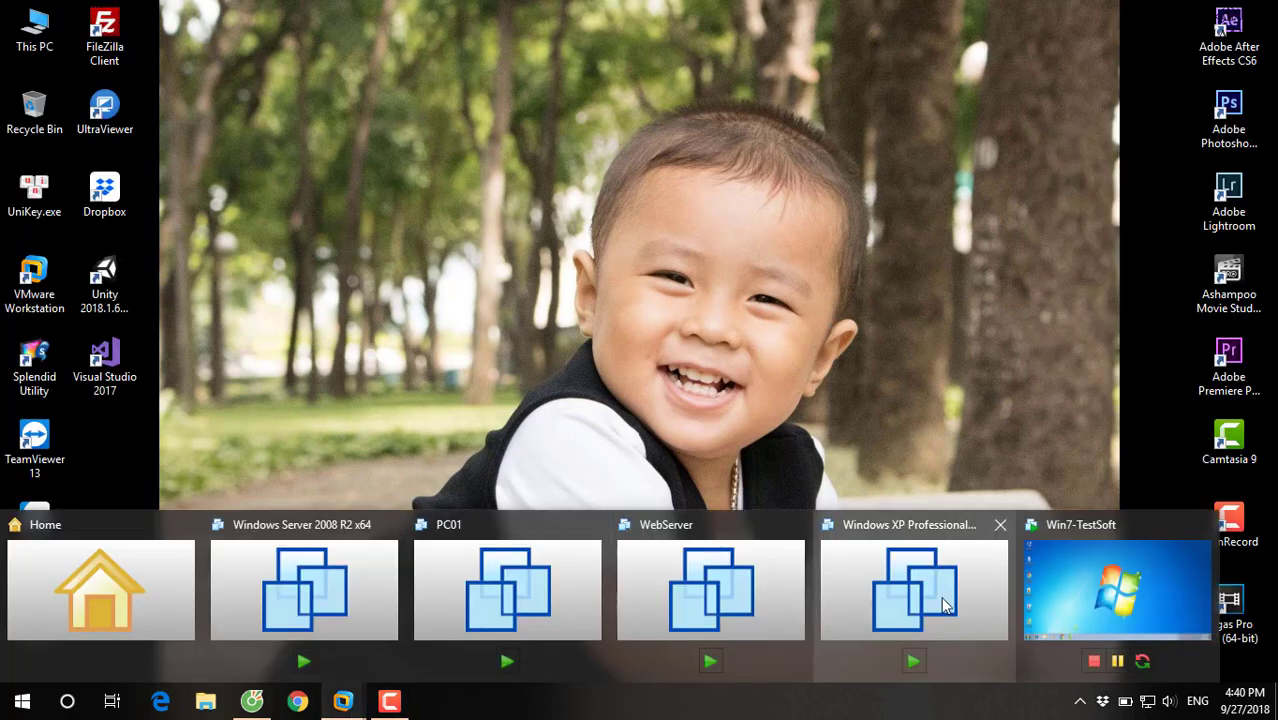
pyautogui.click(1105, 575)
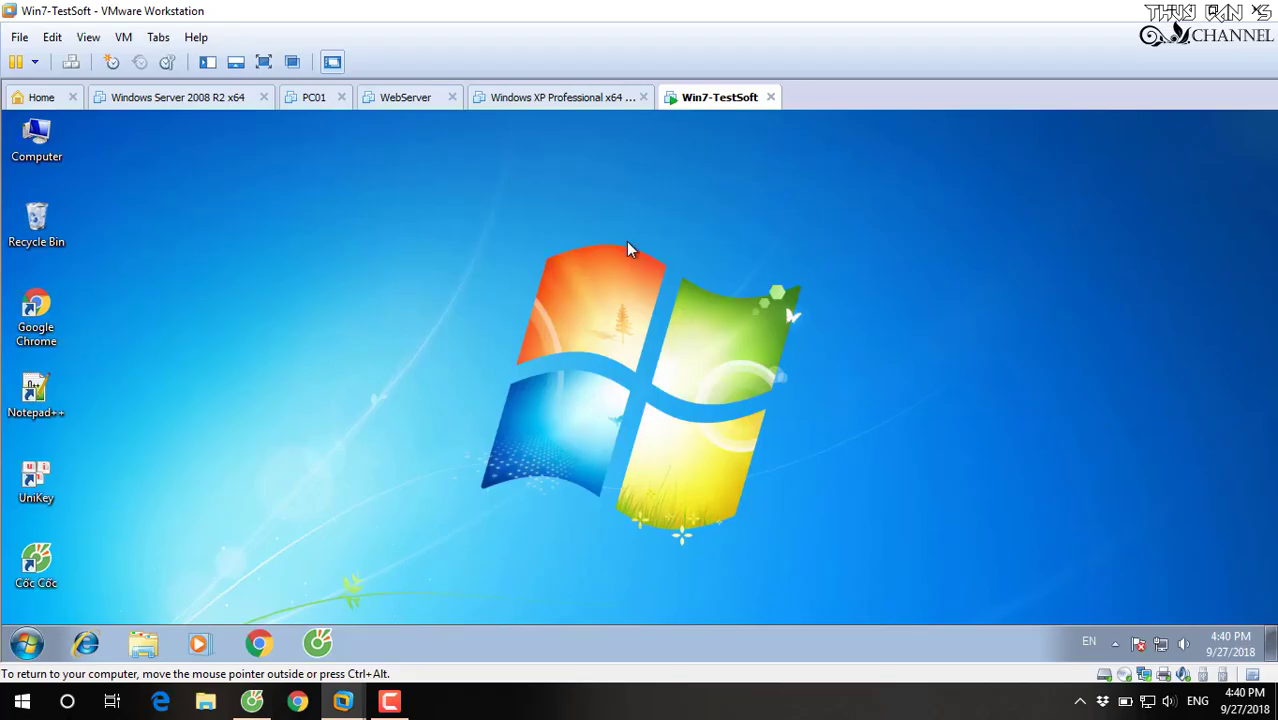
pyautogui.click(263, 62)
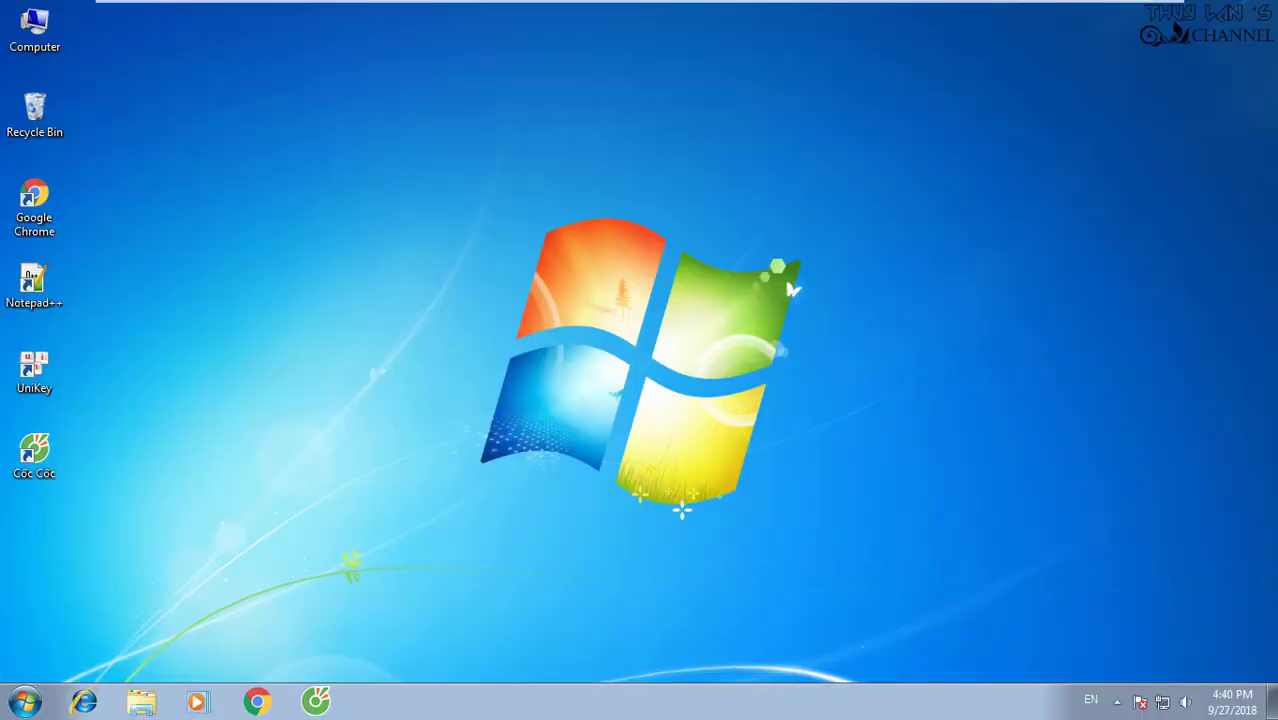
# Refresh the guest desktop and open Windows Explorer.
pyautogui.rightClick(524, 346)
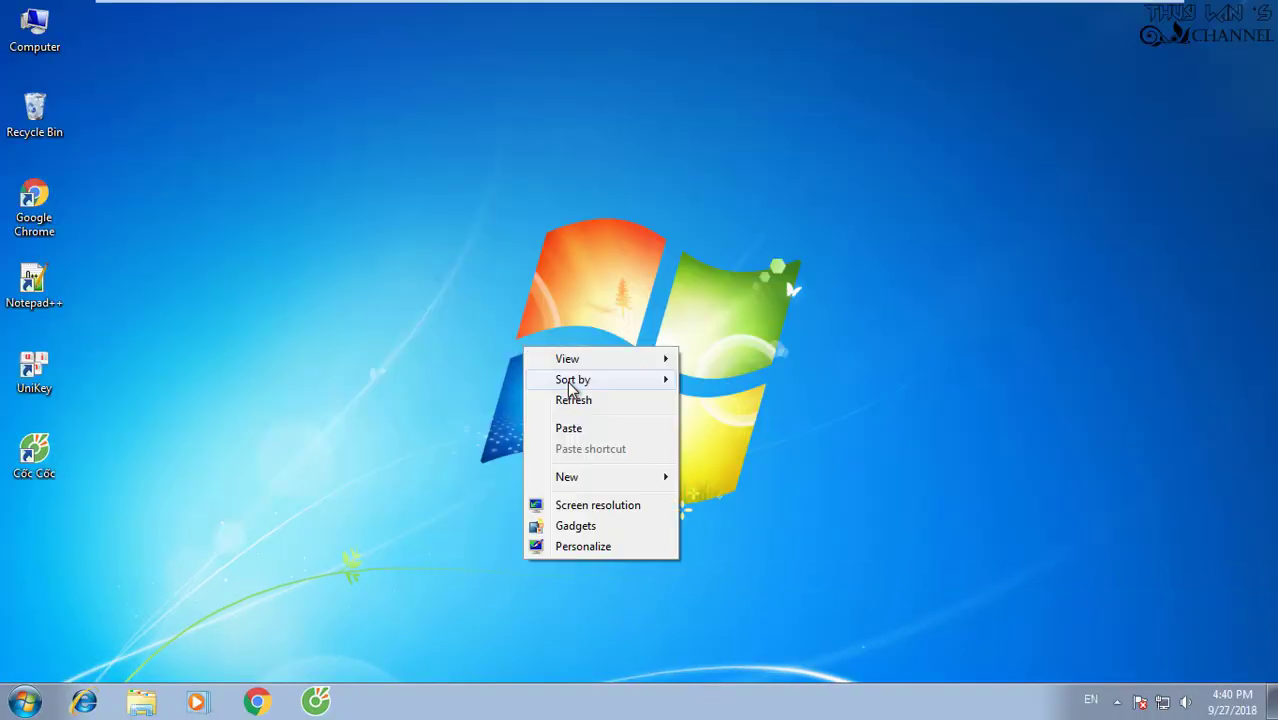
pyautogui.click(568, 402)
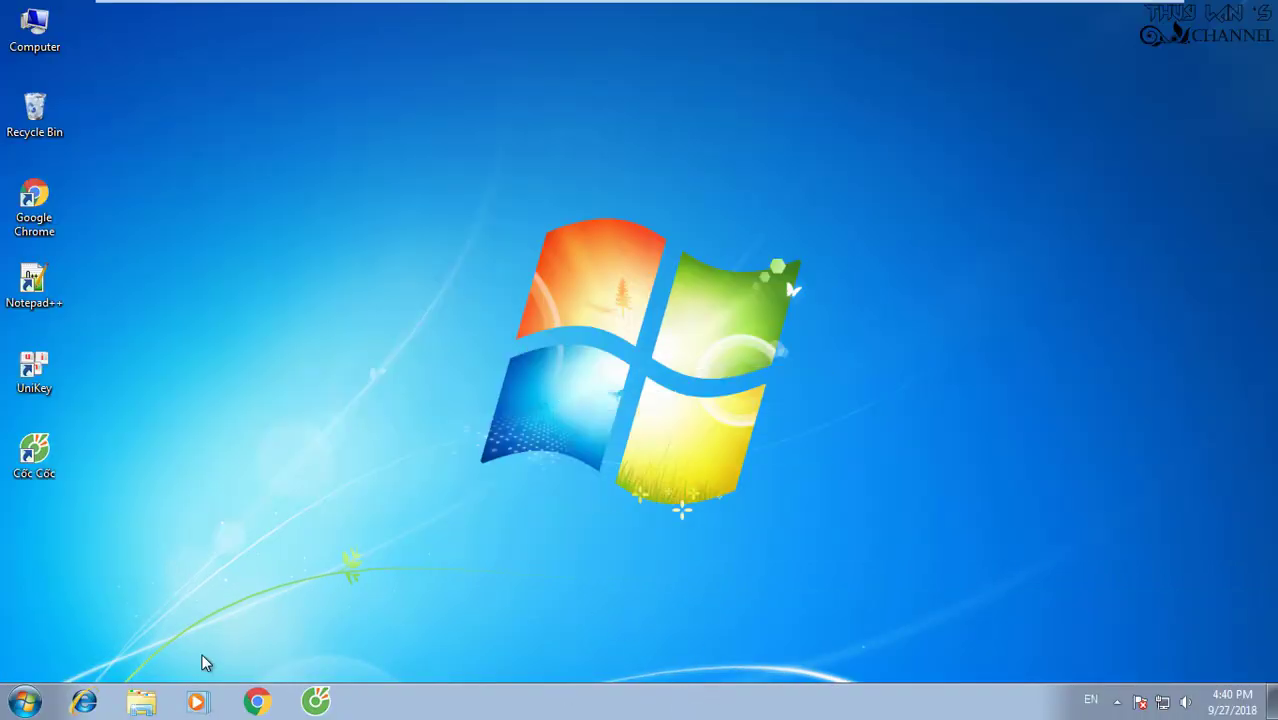
pyautogui.click(143, 706)
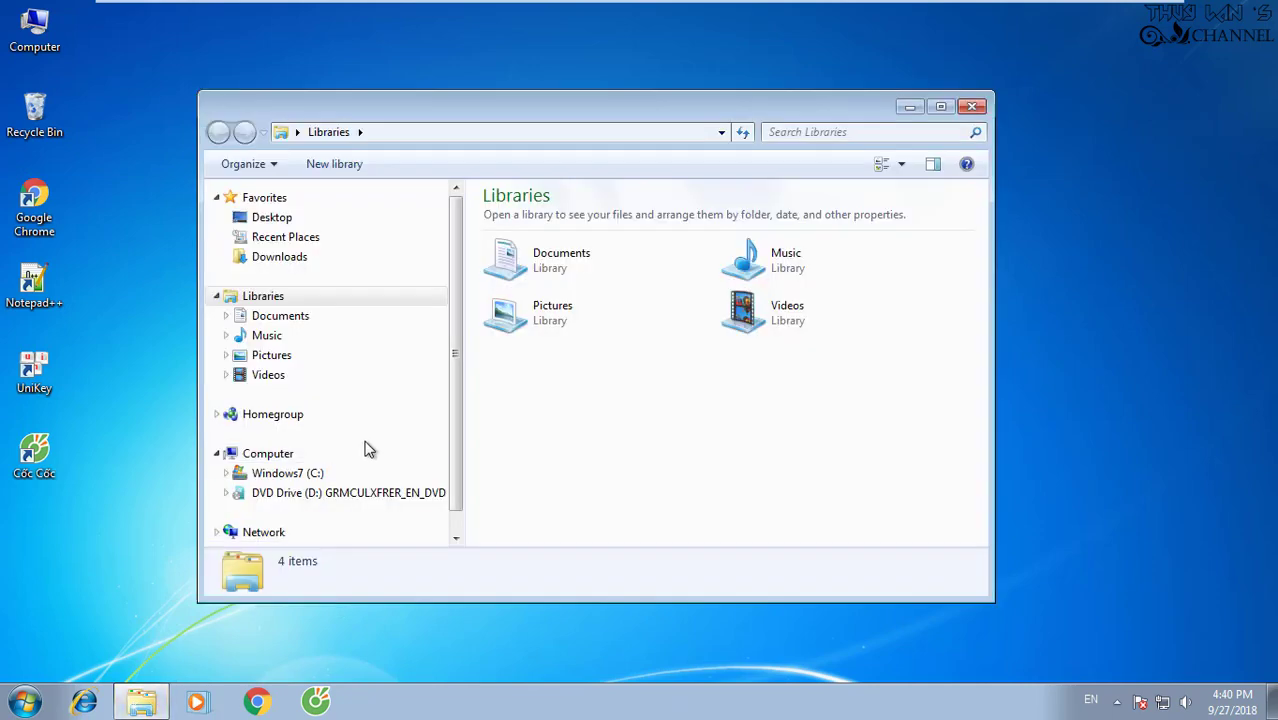
# Browse to C:\Data\Bandicam_3.0.0.997_Full_Crack\Setup in Explorer.
pyautogui.click(298, 474)
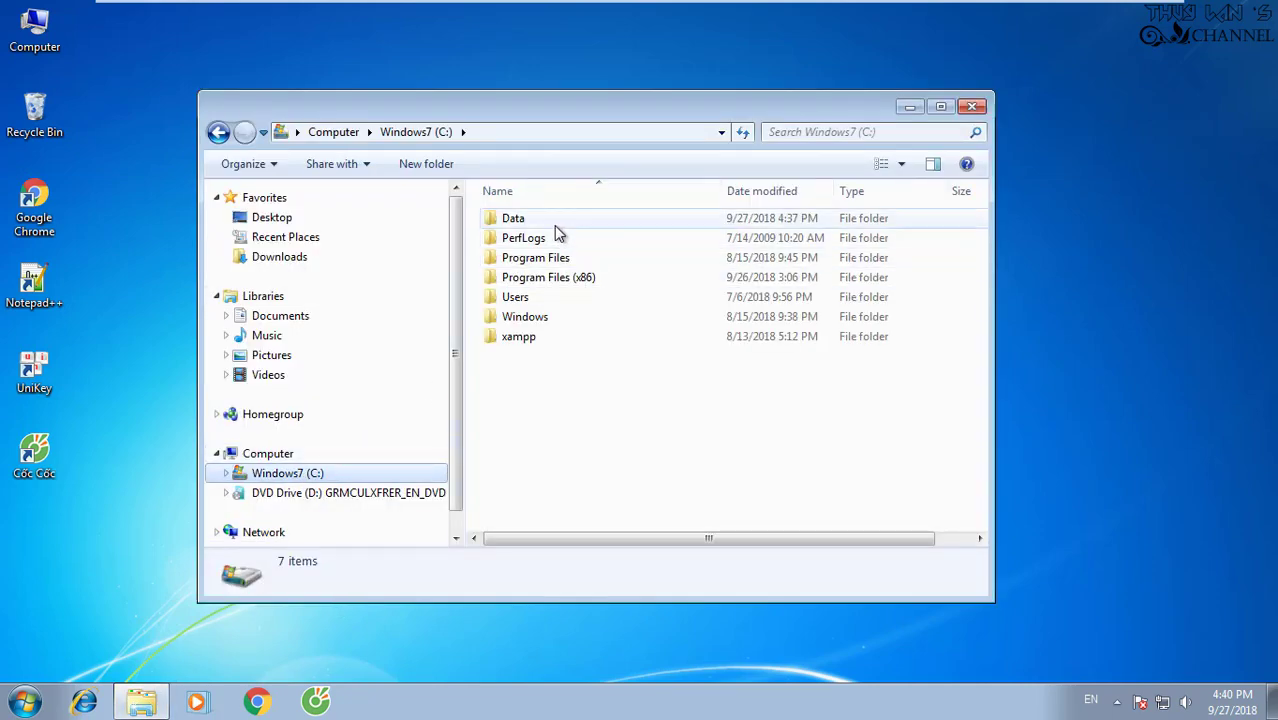
pyautogui.doubleClick(556, 220)
pyautogui.click(645, 254)
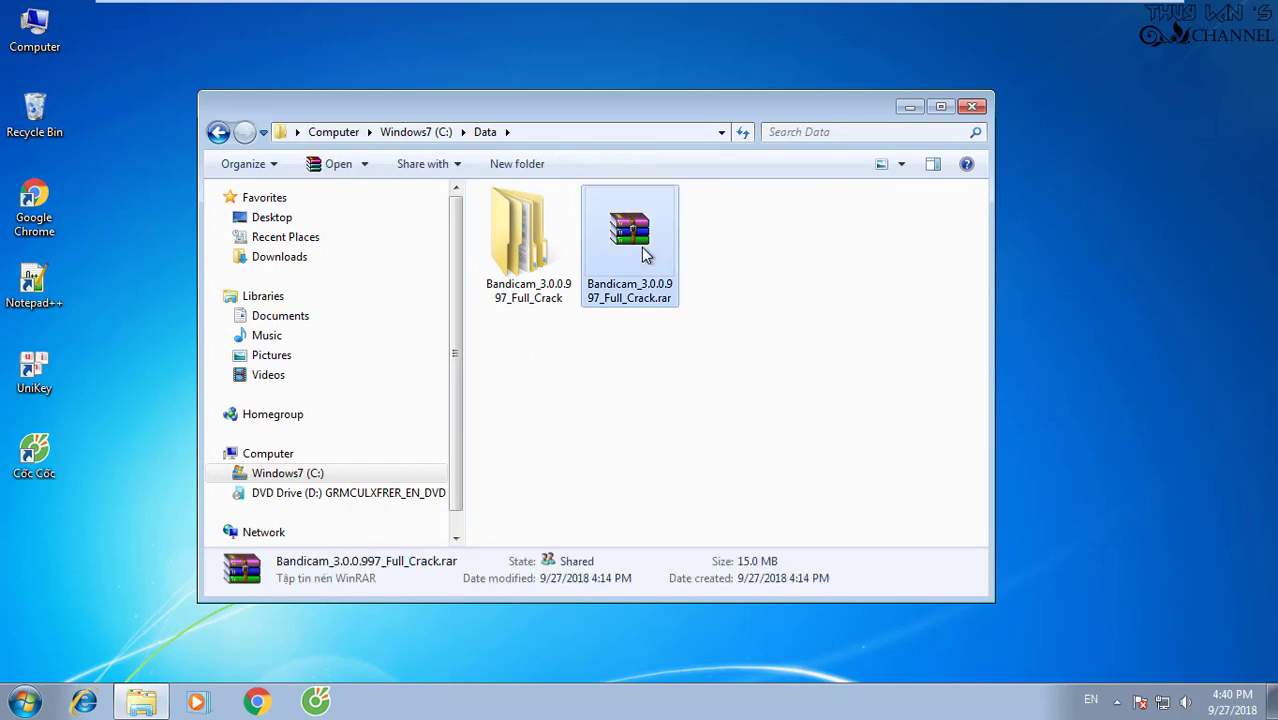
pyautogui.click(531, 260)
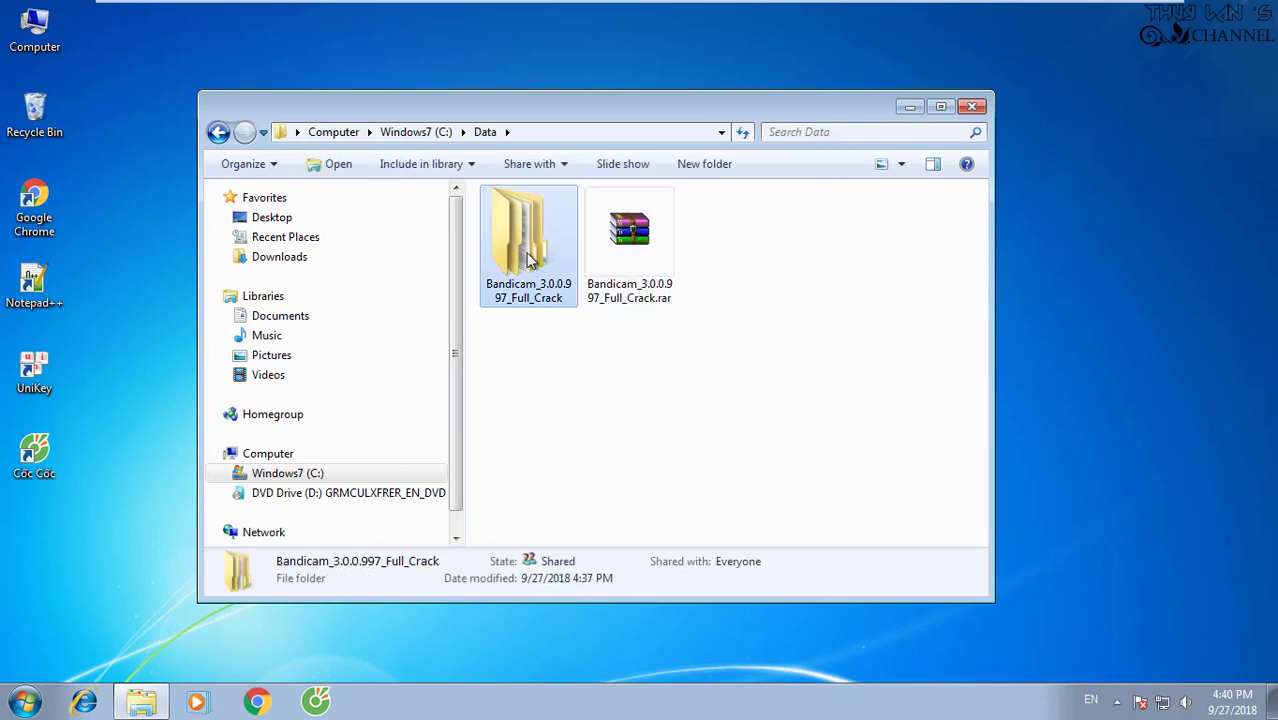
pyautogui.doubleClick(531, 255)
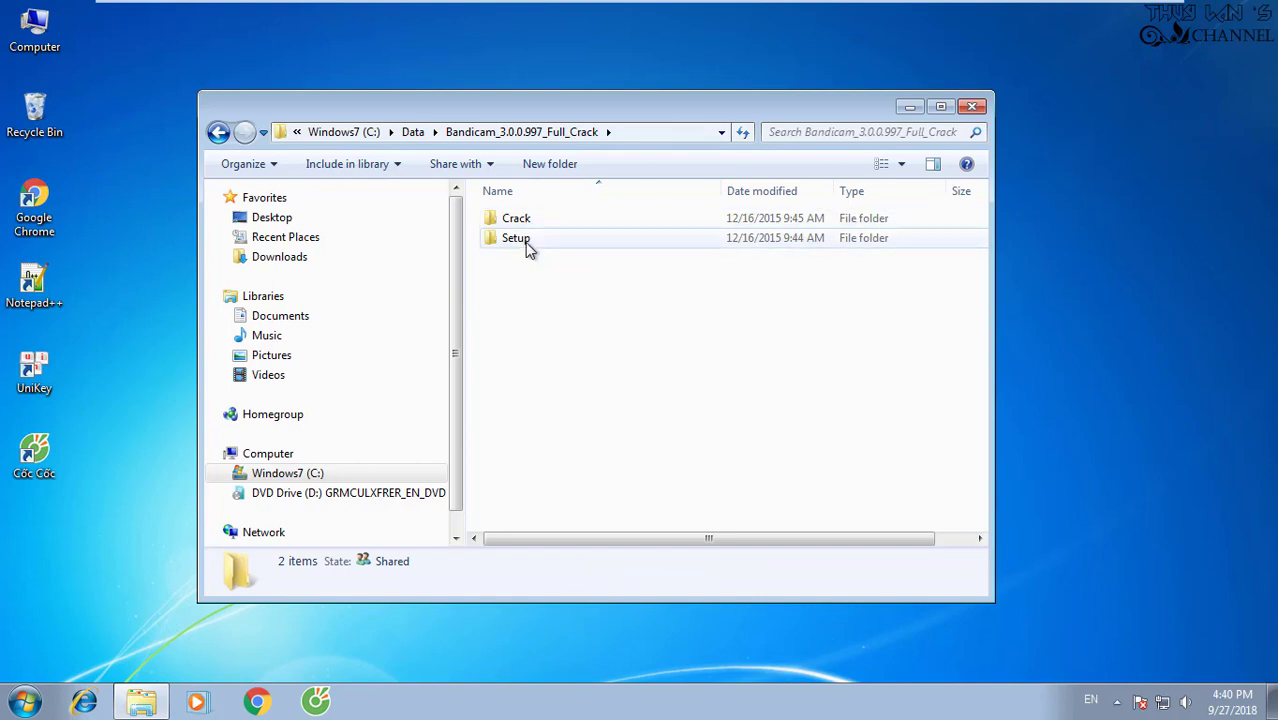
pyautogui.doubleClick(516, 239)
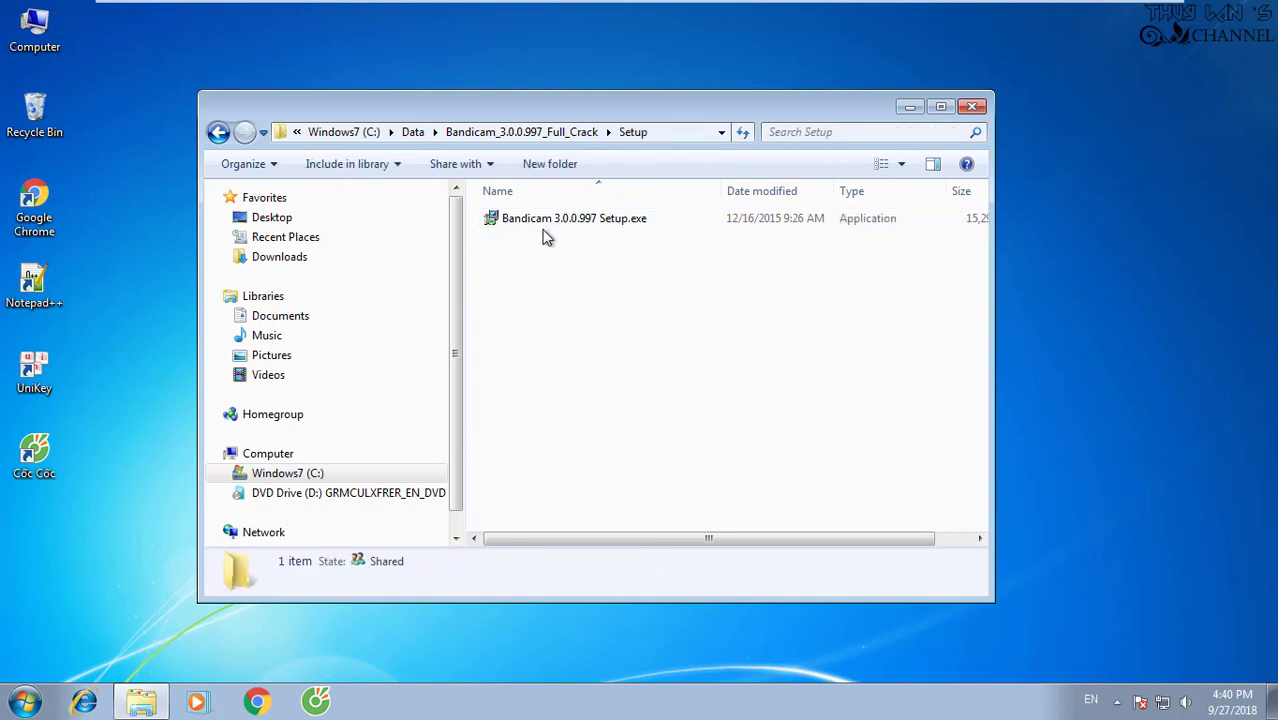
# Run Bandicam 3.0.0.997 Setup.exe as administrator.
pyautogui.click(640, 224)
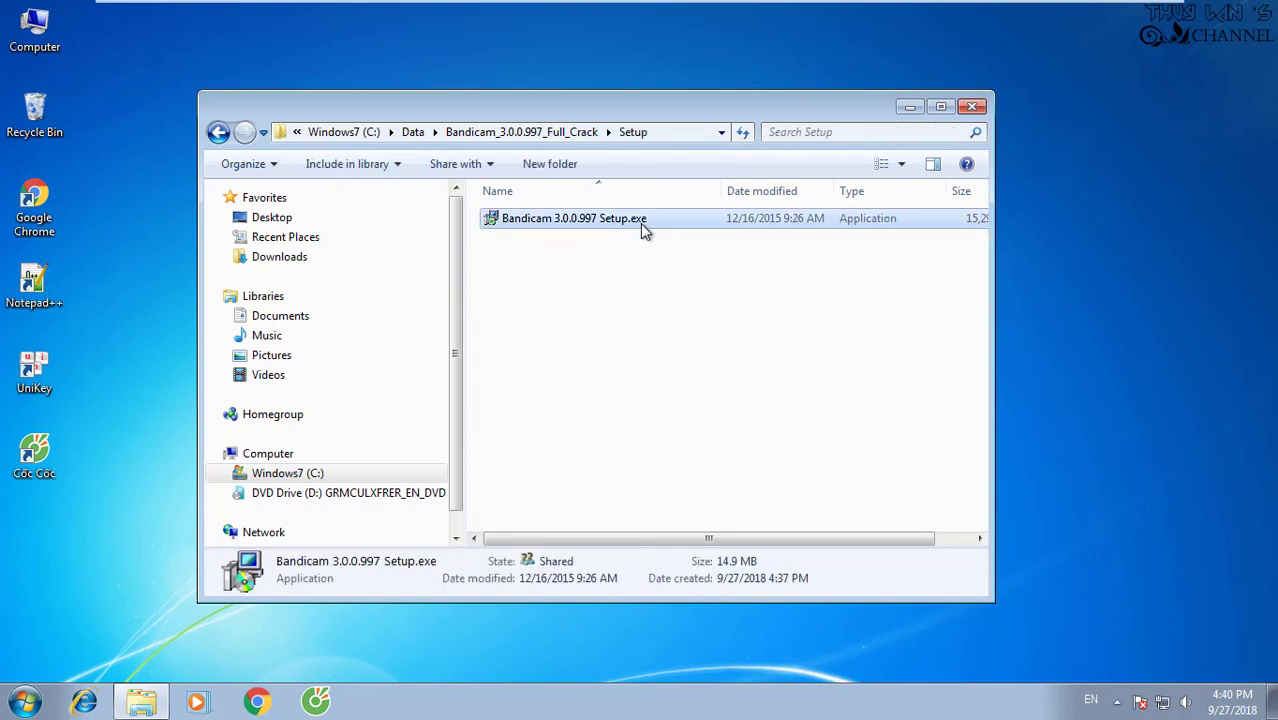
pyautogui.rightClick(640, 224)
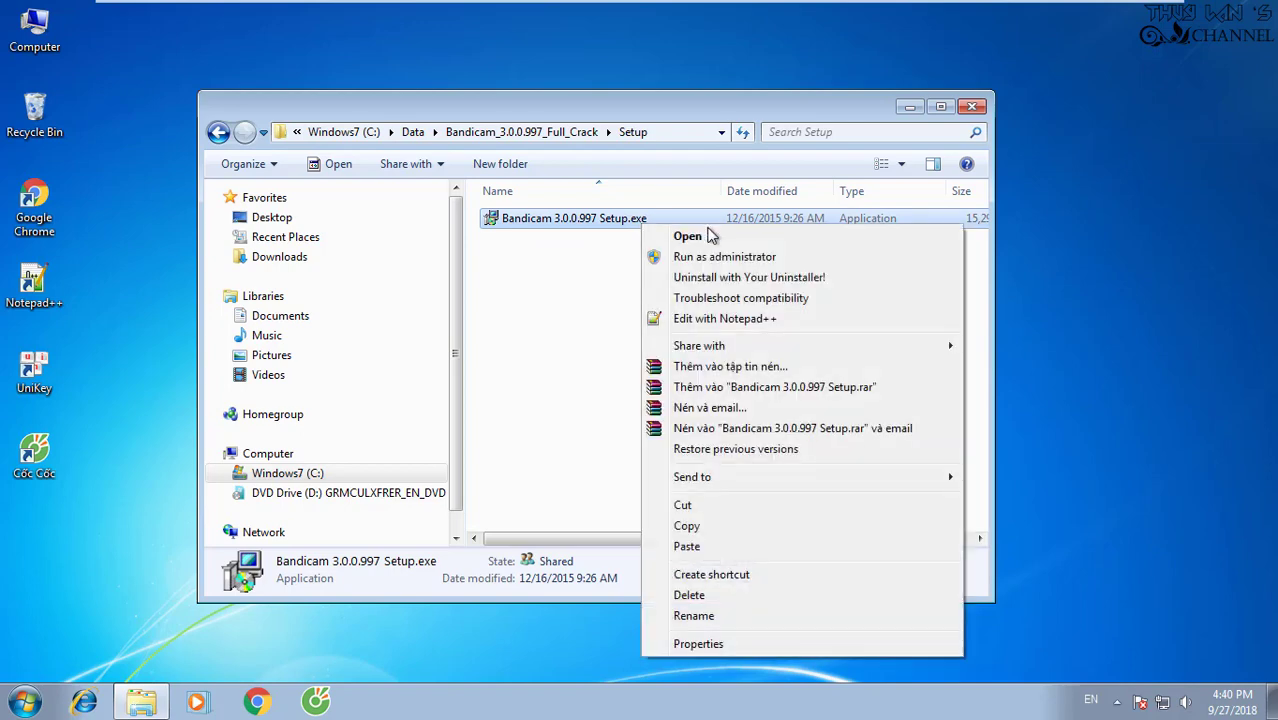
pyautogui.click(778, 257)
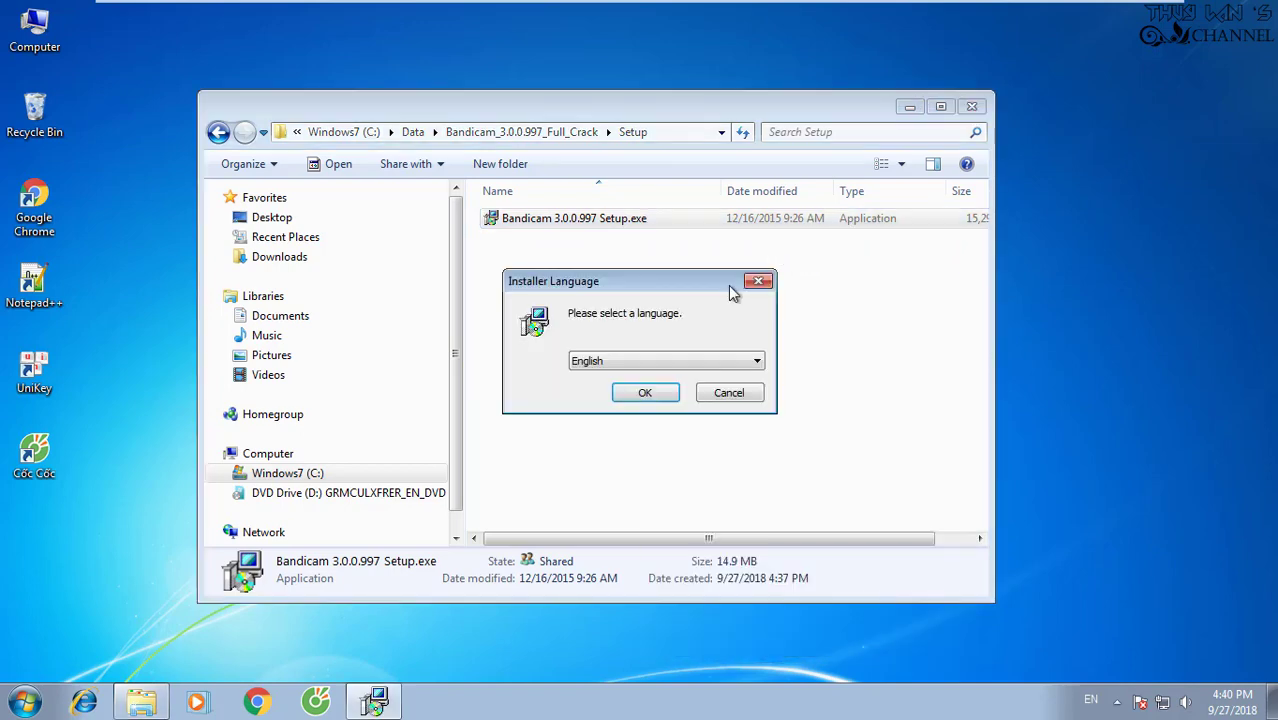
# Install Bandicam in English with default components and folder, unchecking Run Bandicam before finishing.
pyautogui.click(646, 394)
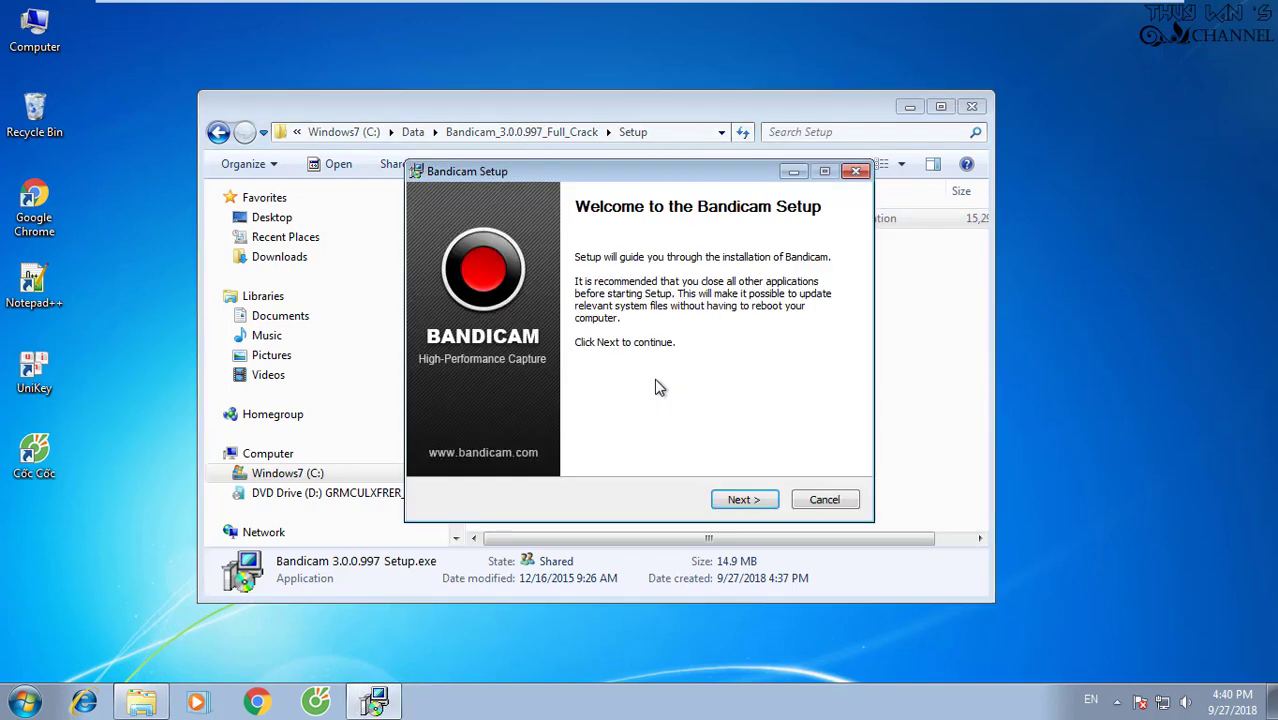
pyautogui.click(762, 500)
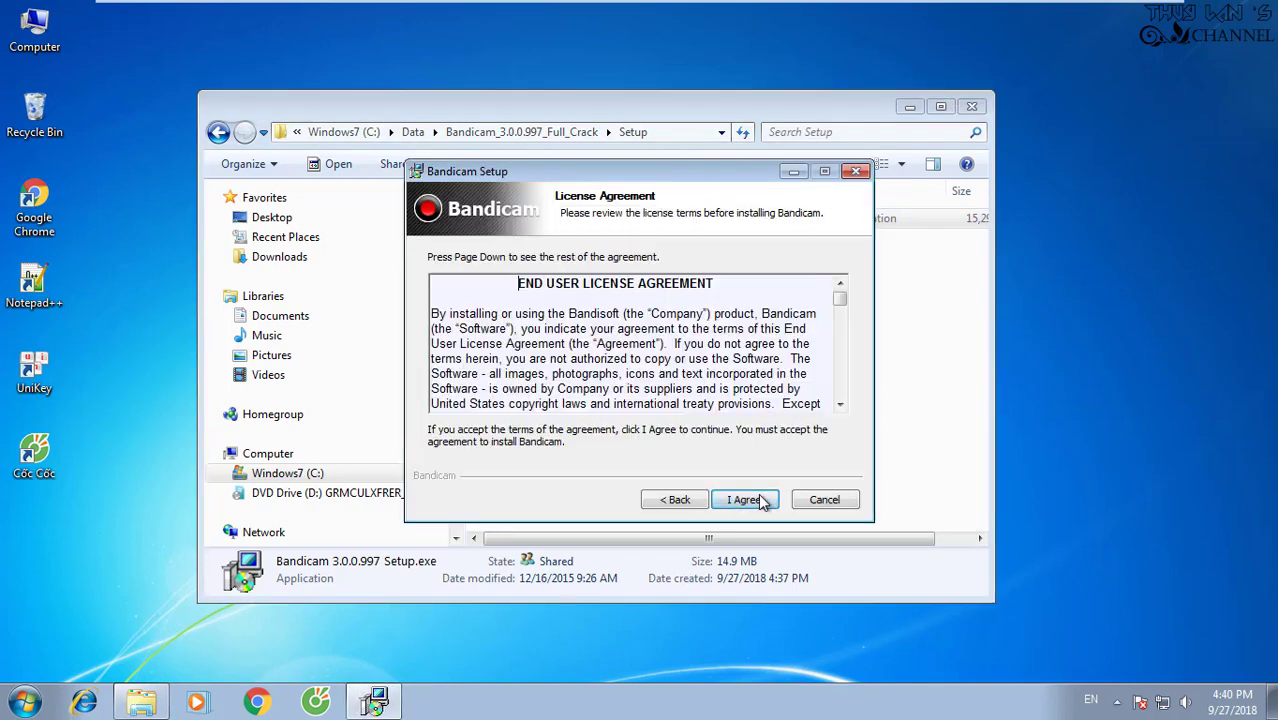
pyautogui.click(745, 500)
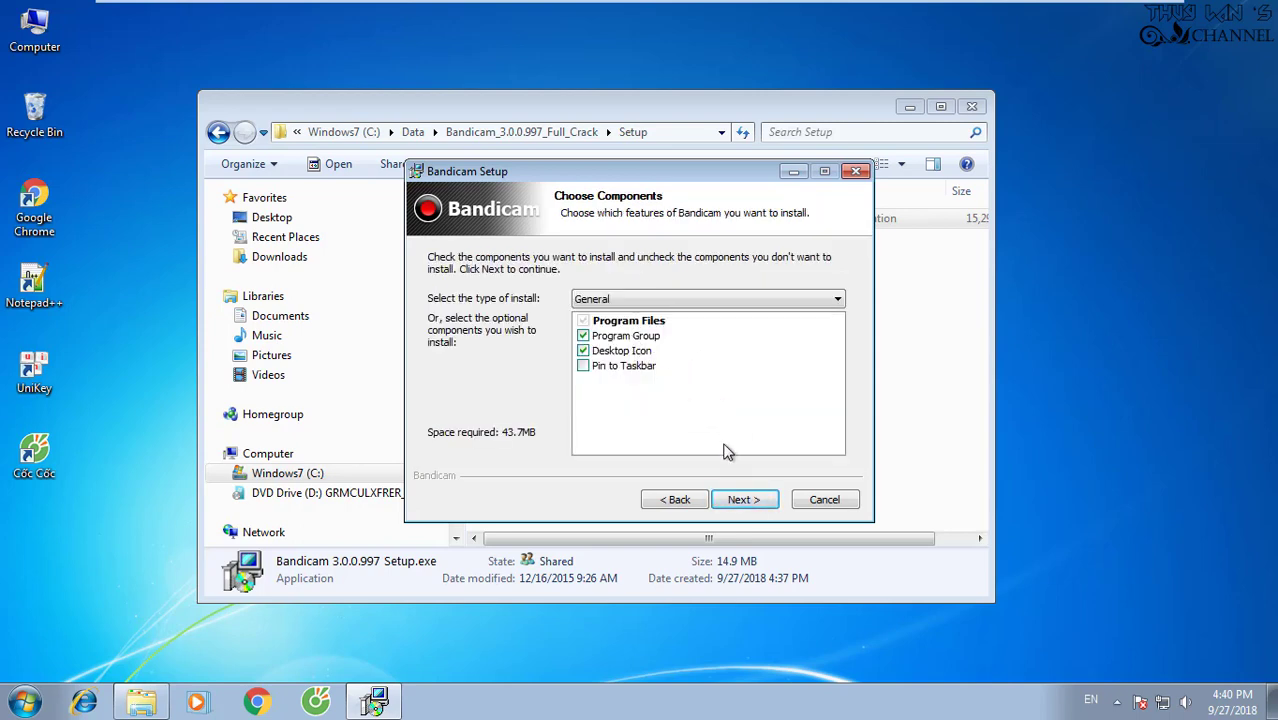
pyautogui.click(745, 500)
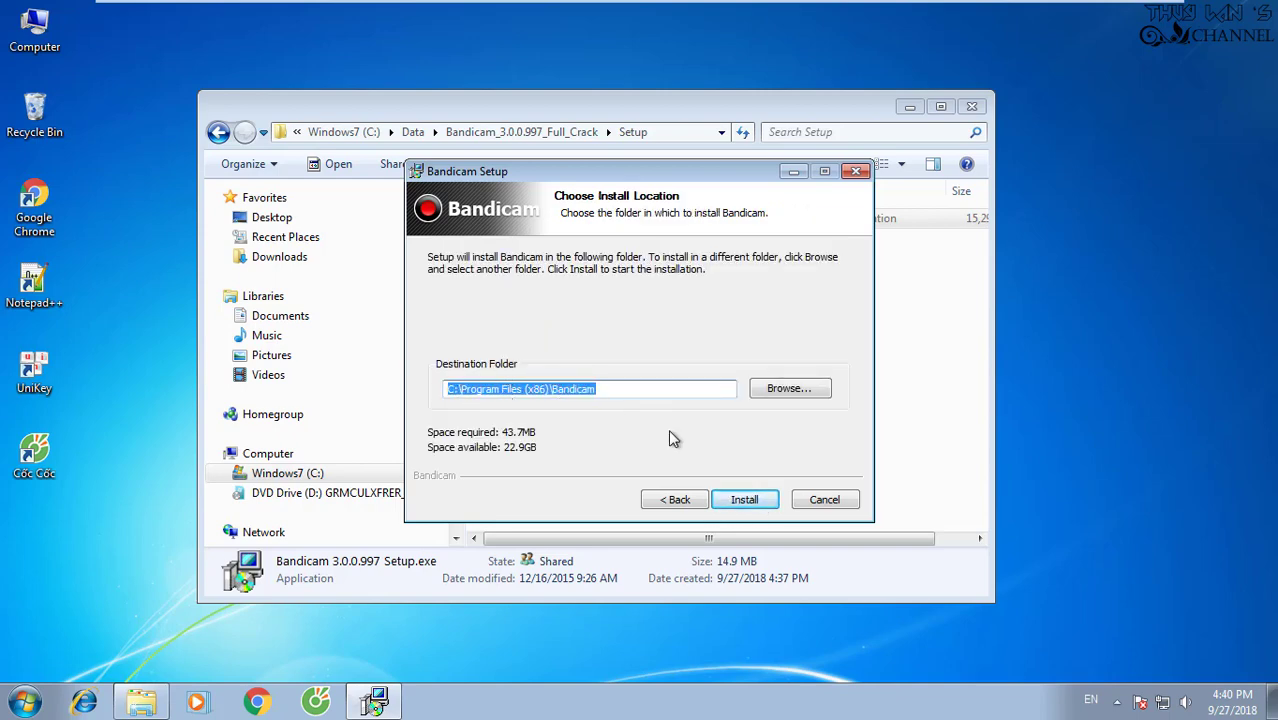
pyautogui.click(744, 499)
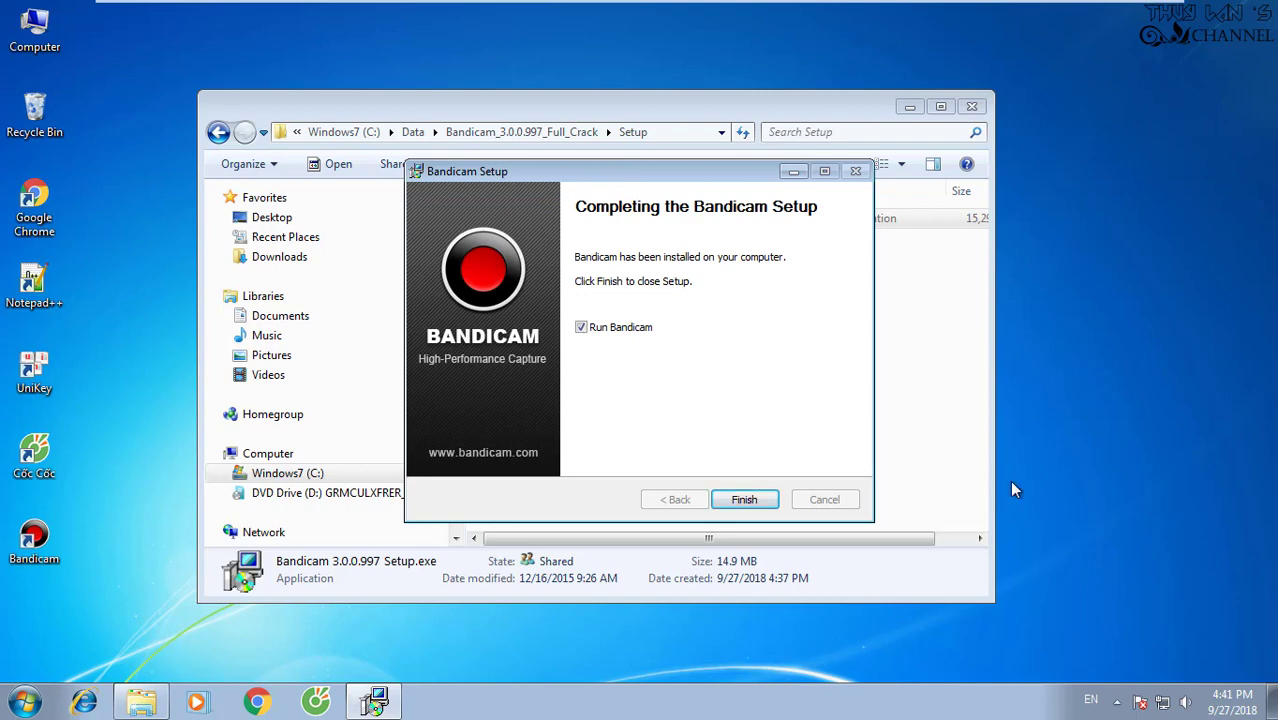
pyautogui.click(606, 332)
pyautogui.click(756, 502)
# Close the installer and copy Bandicam Universal Crack.exe from the Crack folder.
pyautogui.click(760, 502)
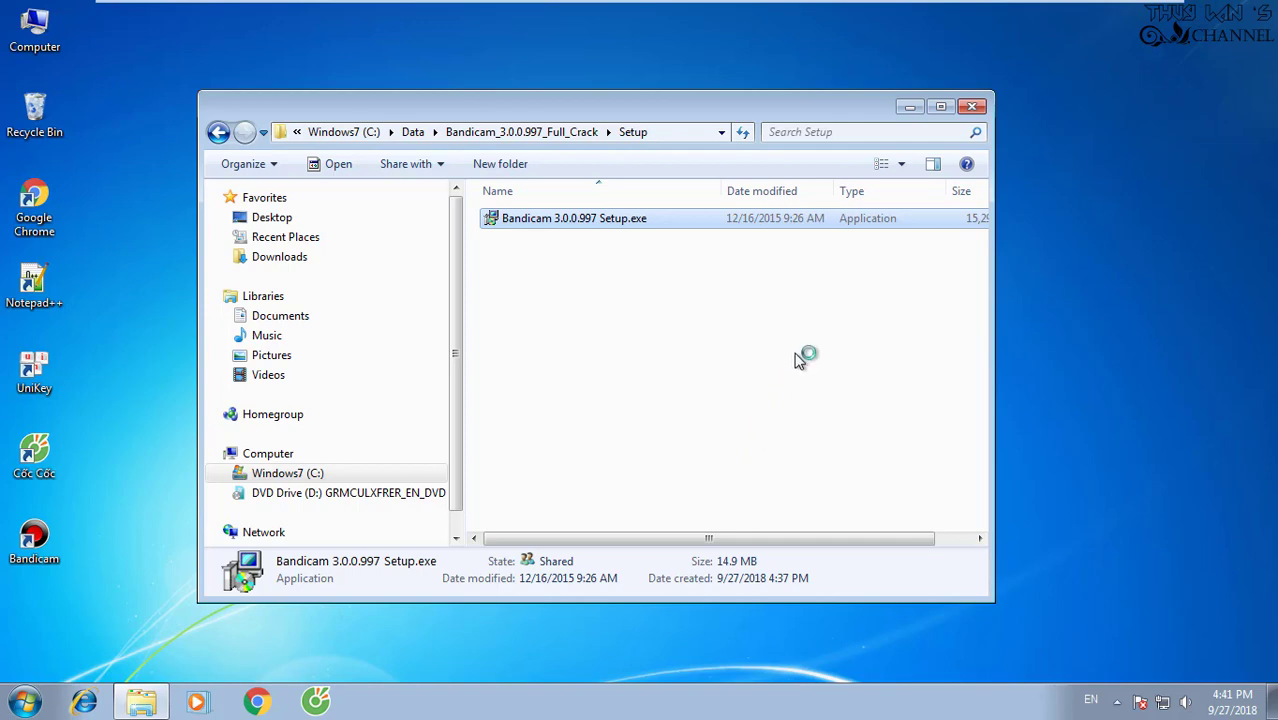
pyautogui.click(536, 133)
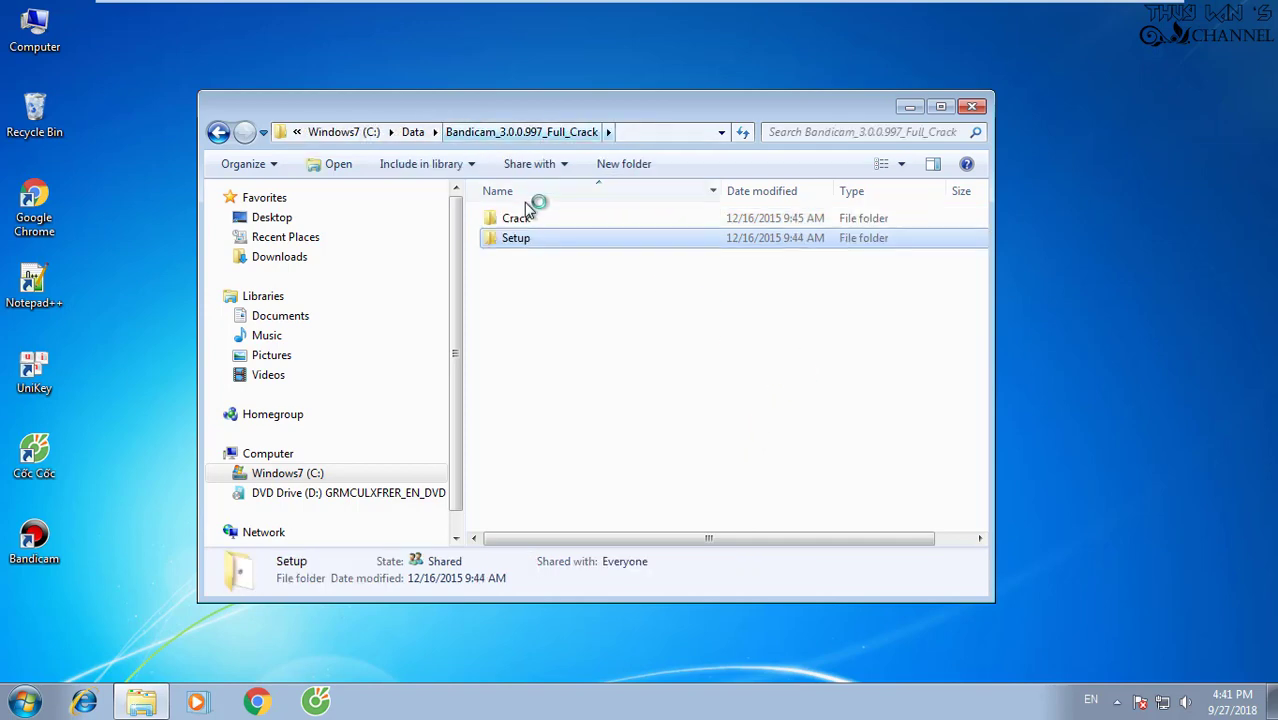
pyautogui.click(524, 222)
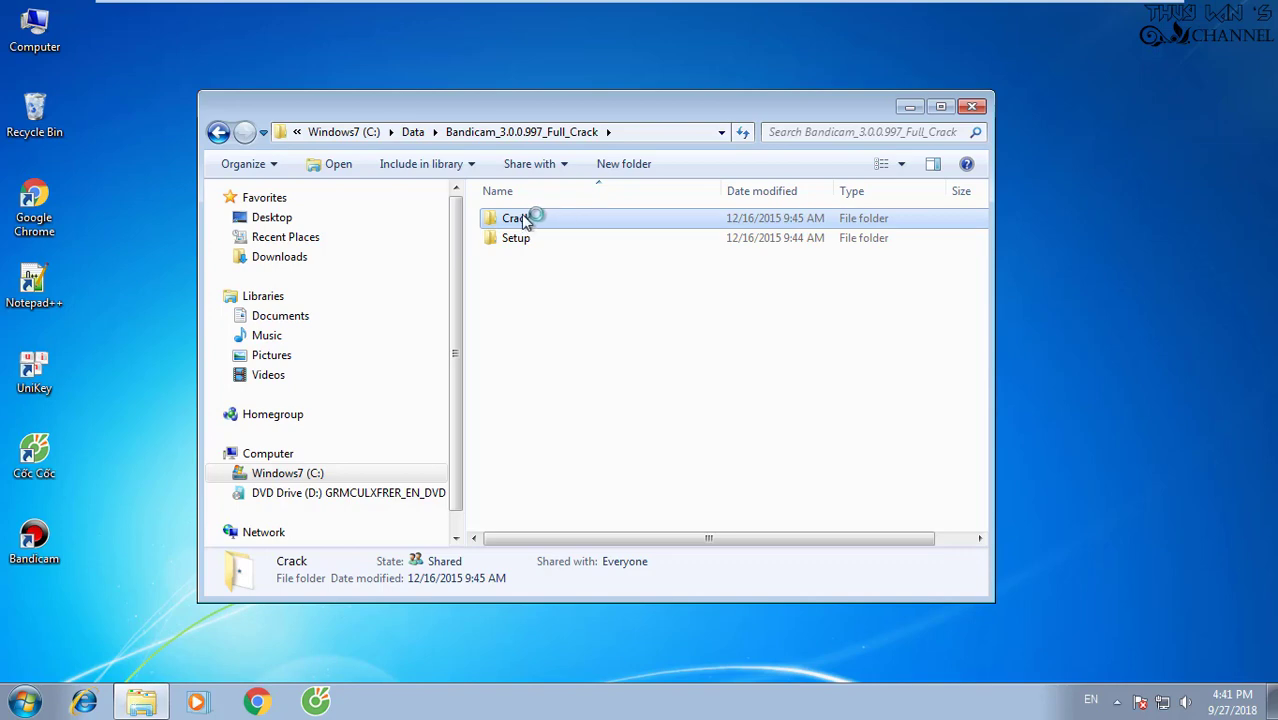
pyautogui.doubleClick(547, 222)
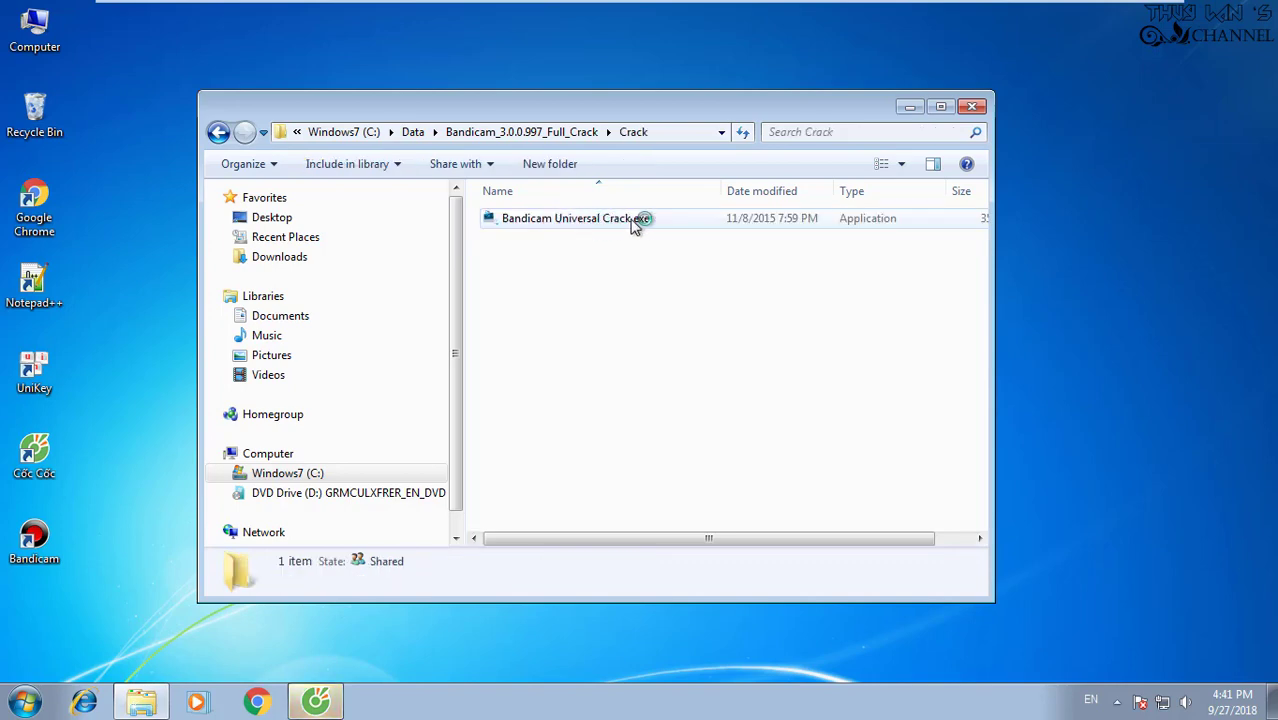
pyautogui.click(637, 224)
pyautogui.rightClick(637, 224)
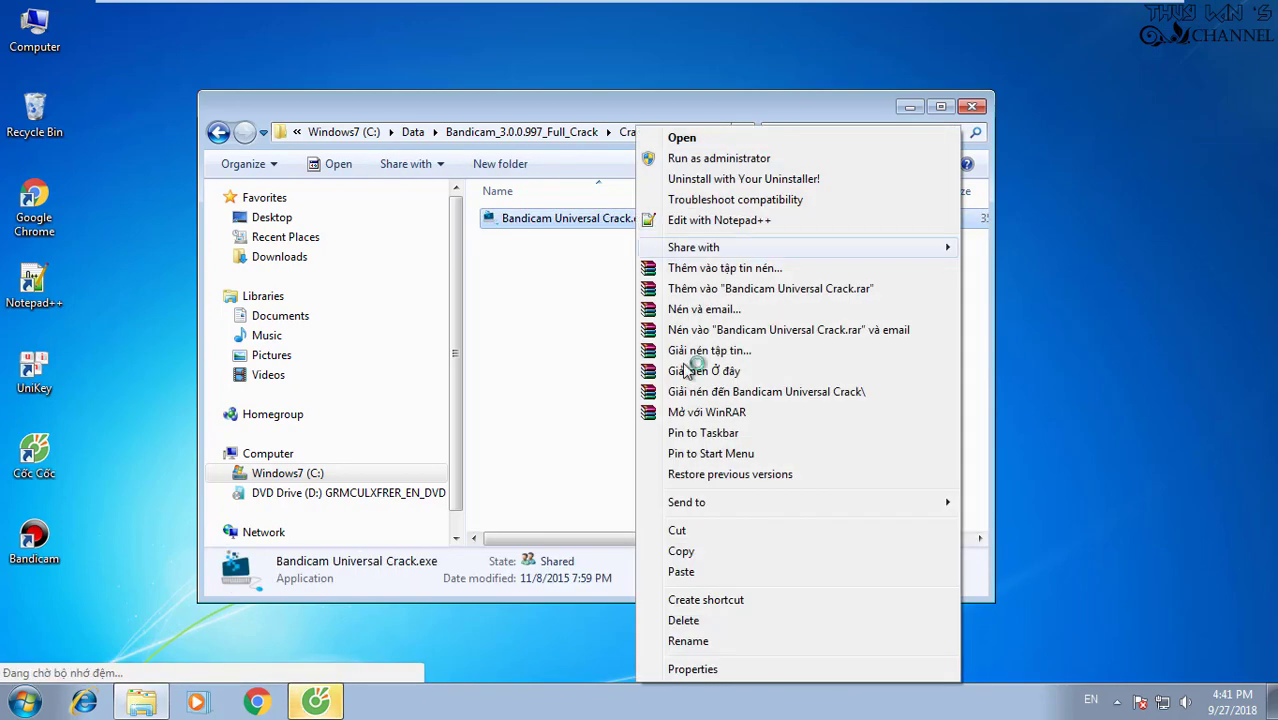
pyautogui.click(689, 555)
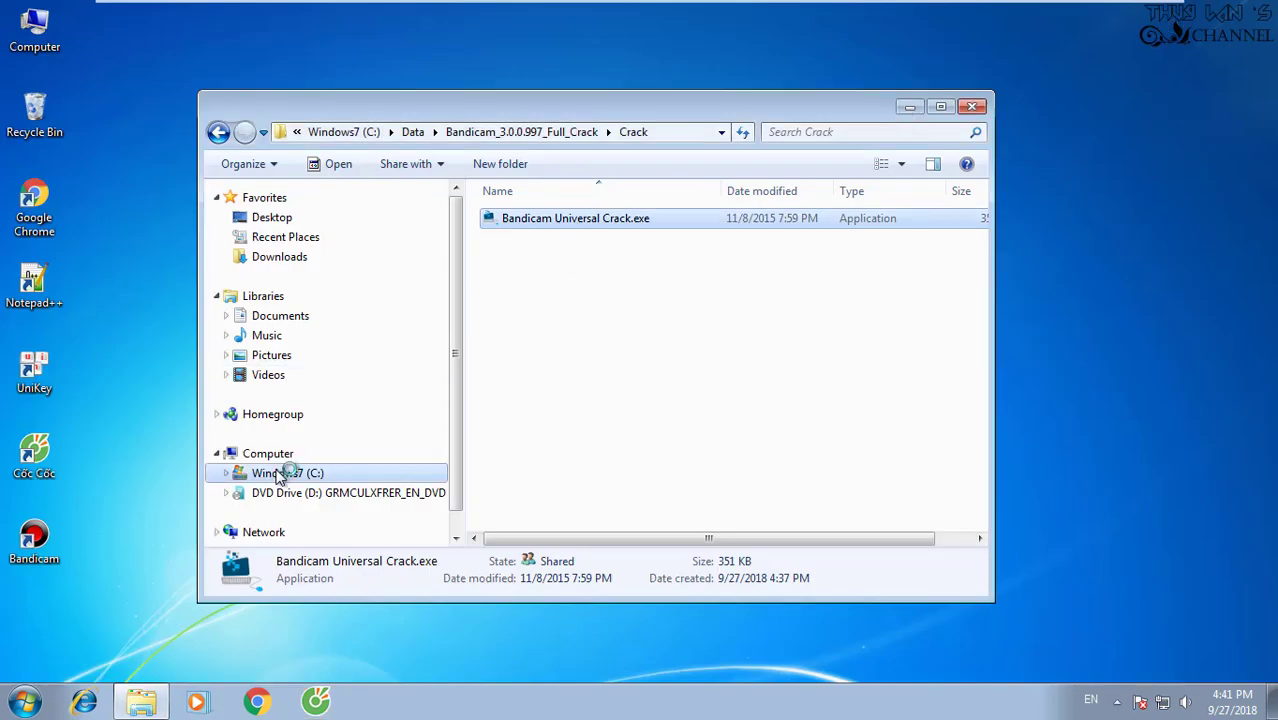
# Paste the crack file into C:\Program Files (x86)\Bandicam.
pyautogui.click(250, 473)
pyautogui.doubleClick(550, 277)
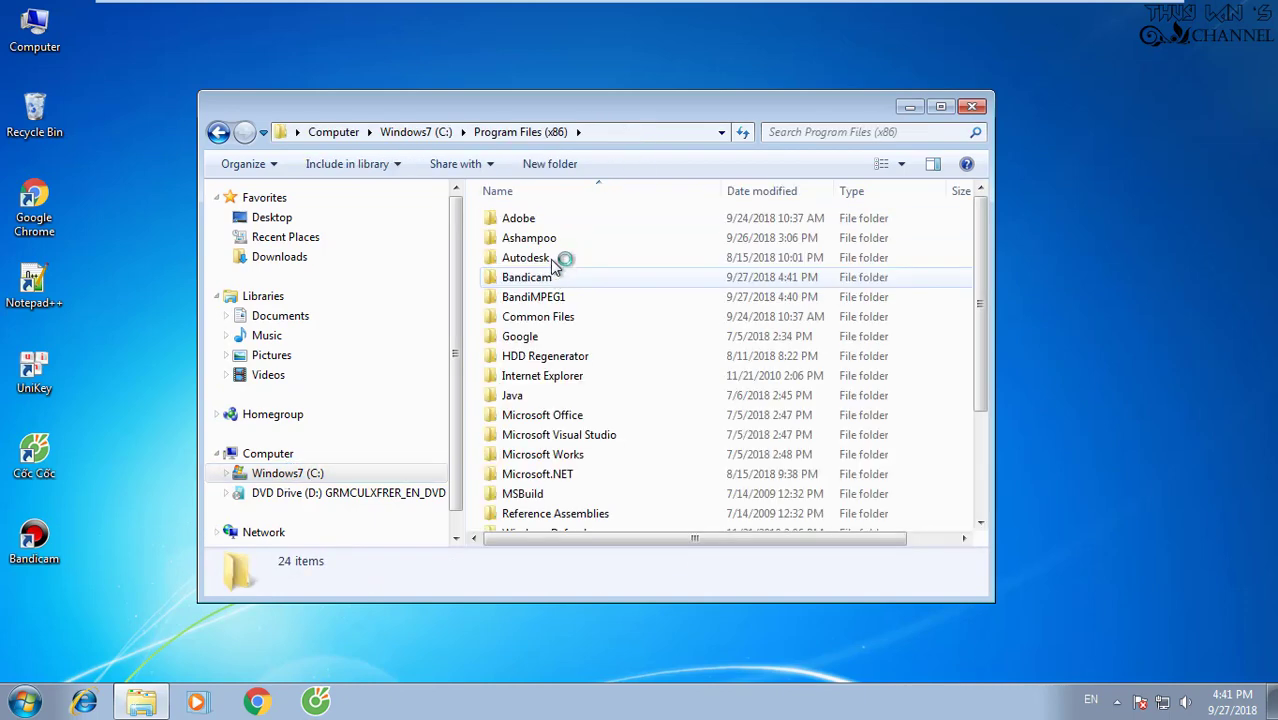
pyautogui.doubleClick(568, 277)
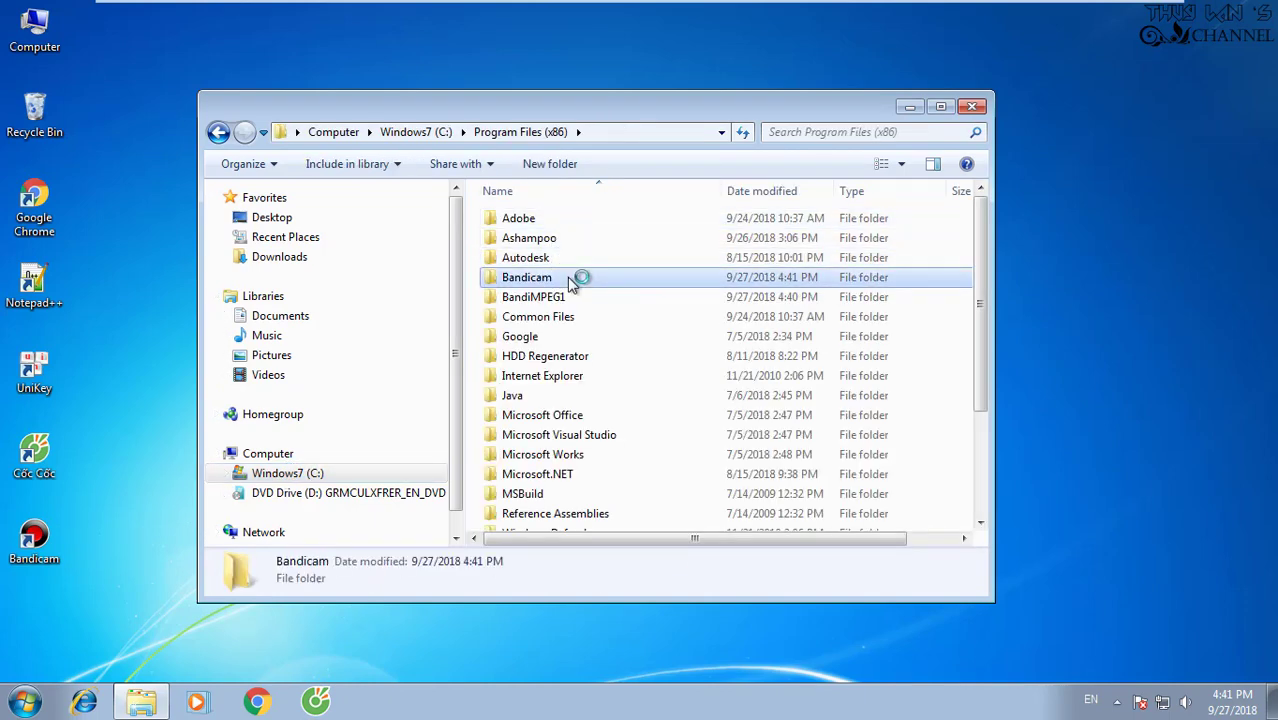
pyautogui.doubleClick(836, 109)
pyautogui.rightClick(338, 496)
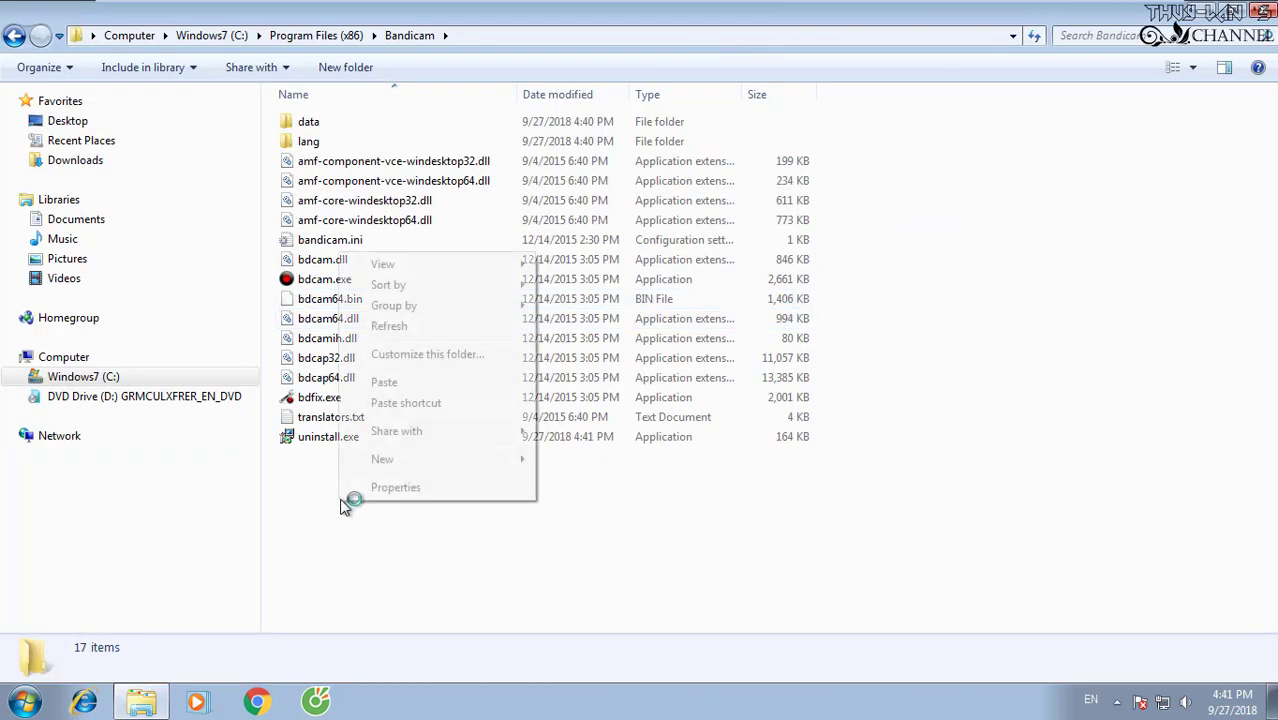
pyautogui.click(384, 383)
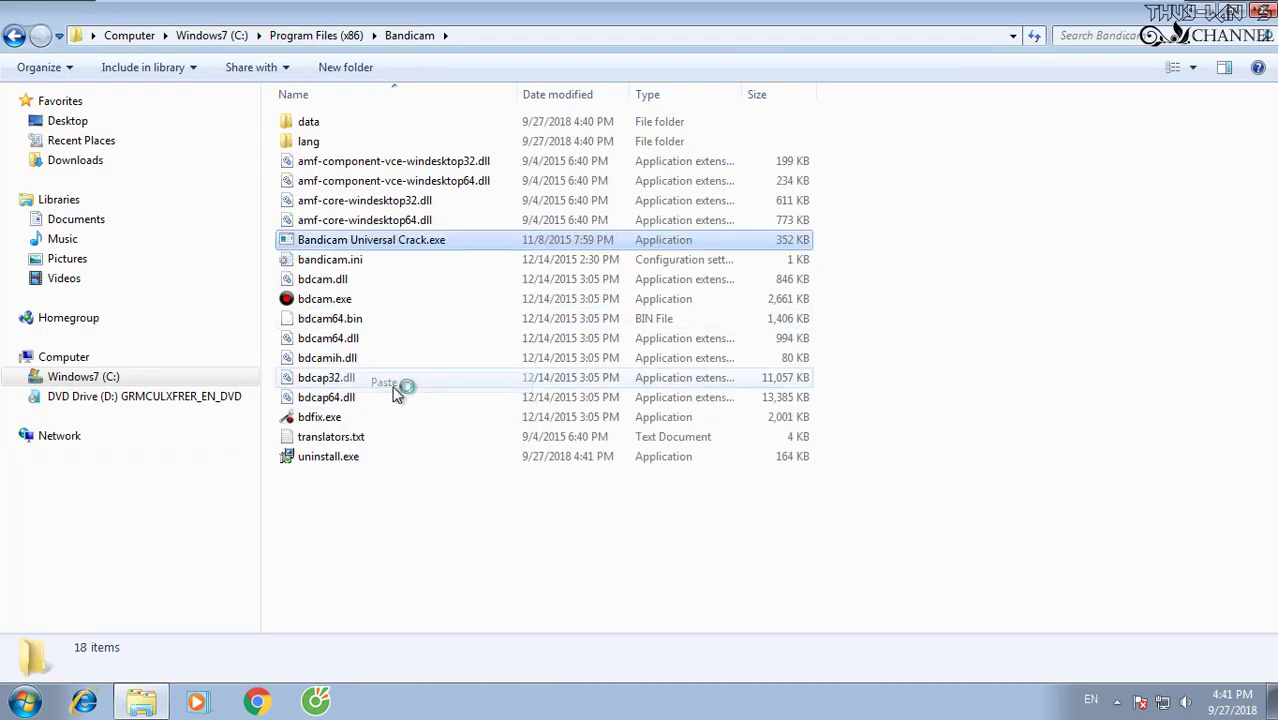
# Run the pasted crack as administrator, register with the user's e-mail, then close it and the browser.
pyautogui.rightClick(360, 245)
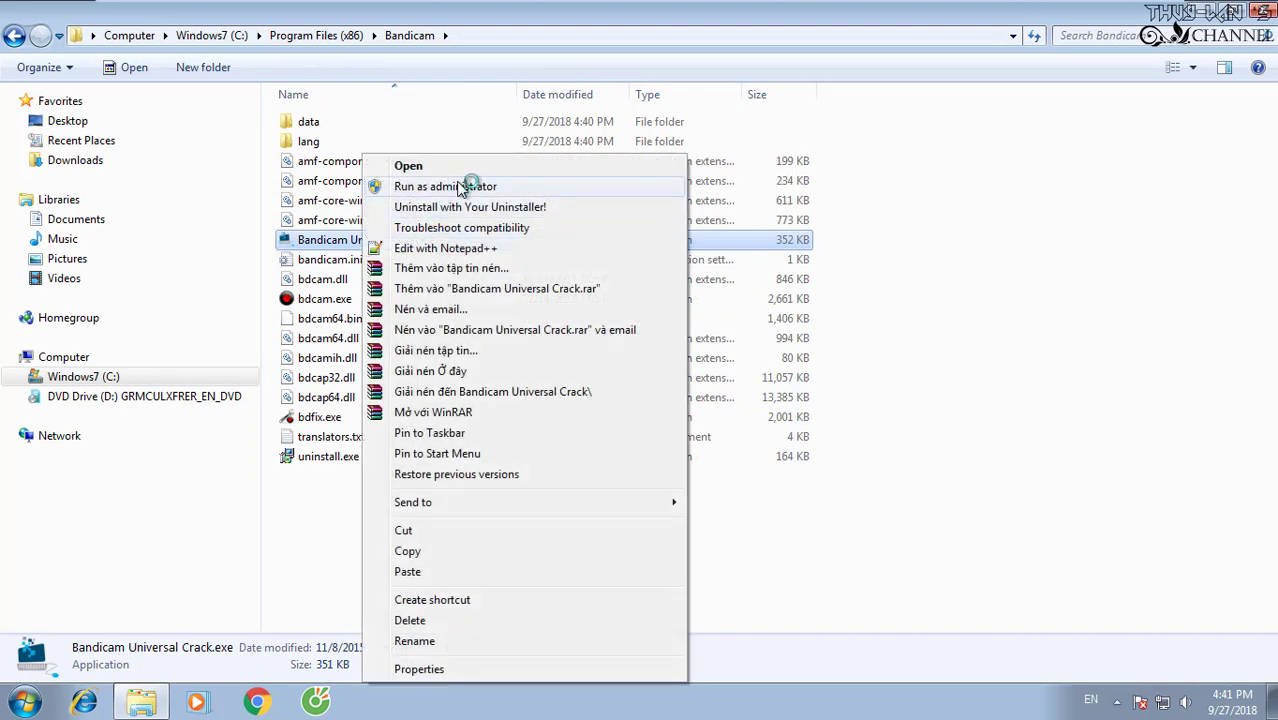
pyautogui.click(519, 188)
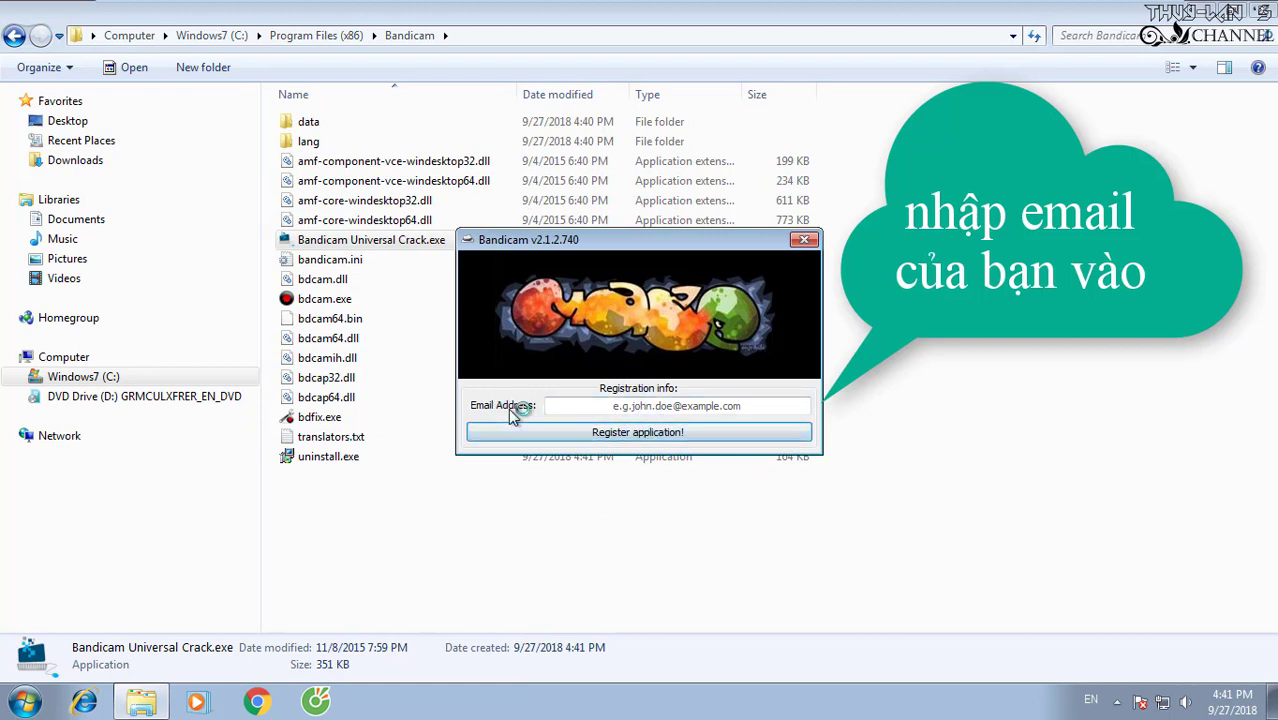
pyautogui.click(648, 407)
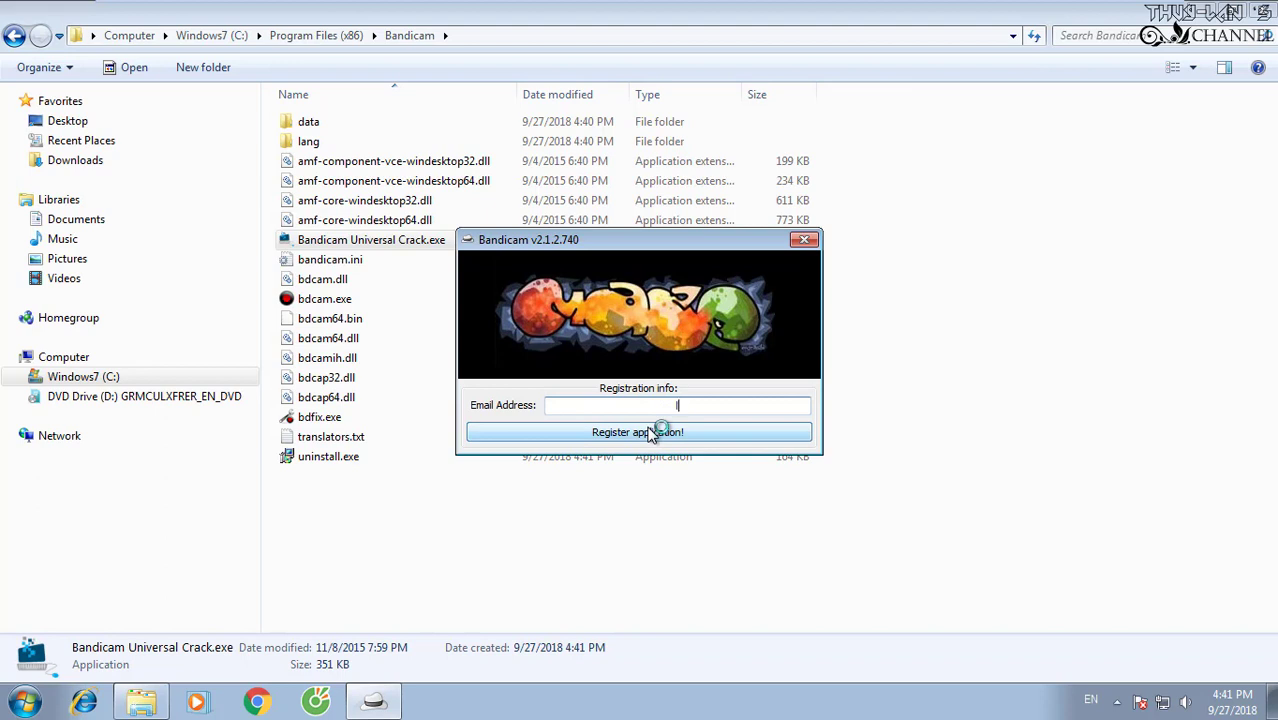
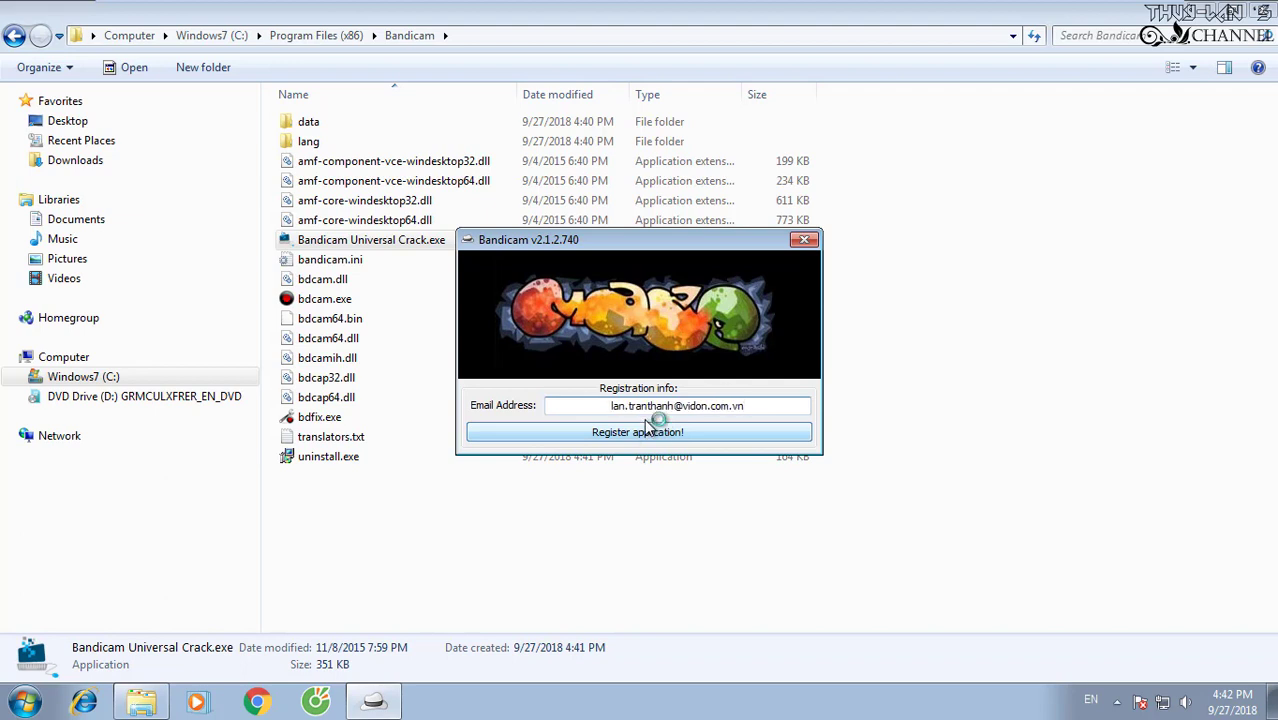
pyautogui.click(641, 436)
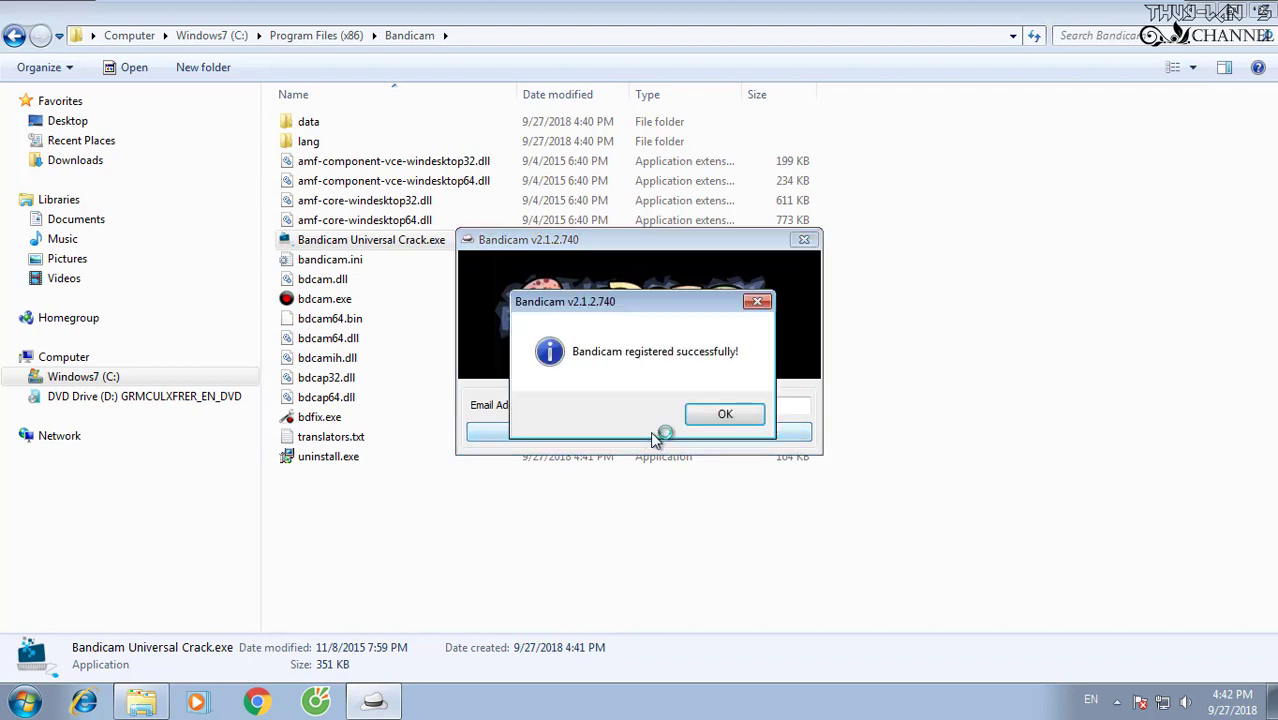
pyautogui.click(713, 417)
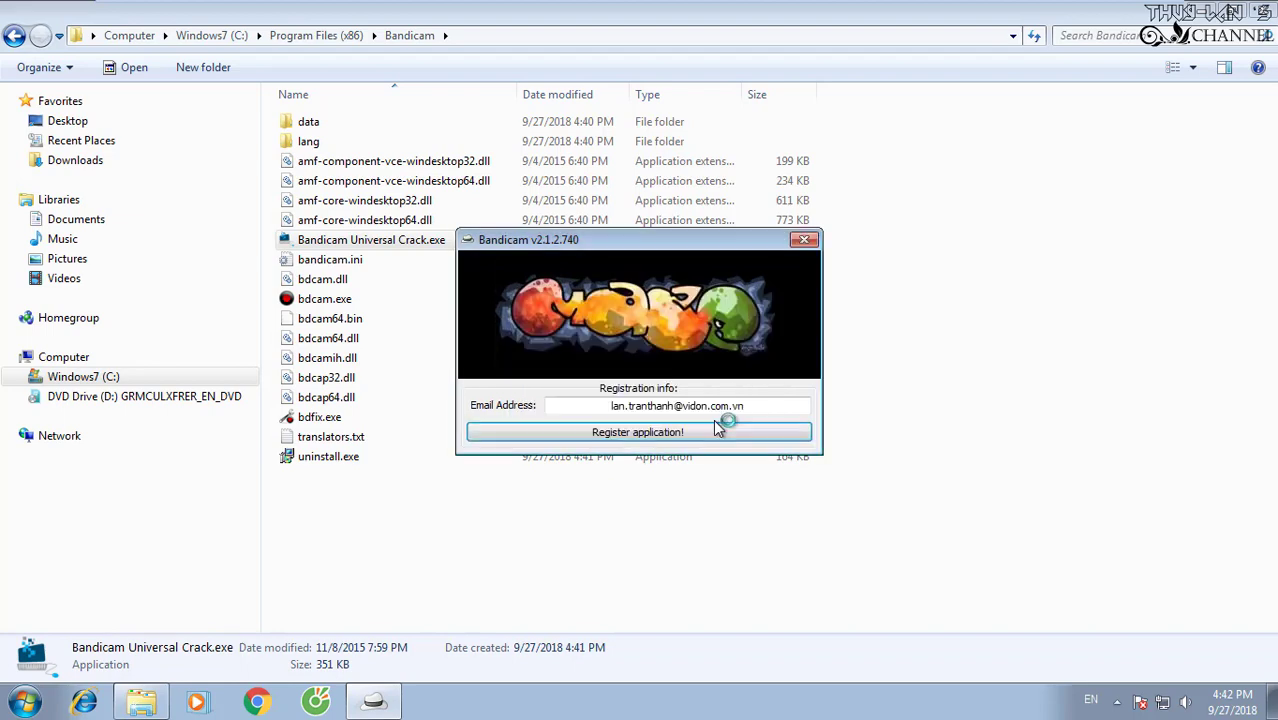
pyautogui.click(802, 243)
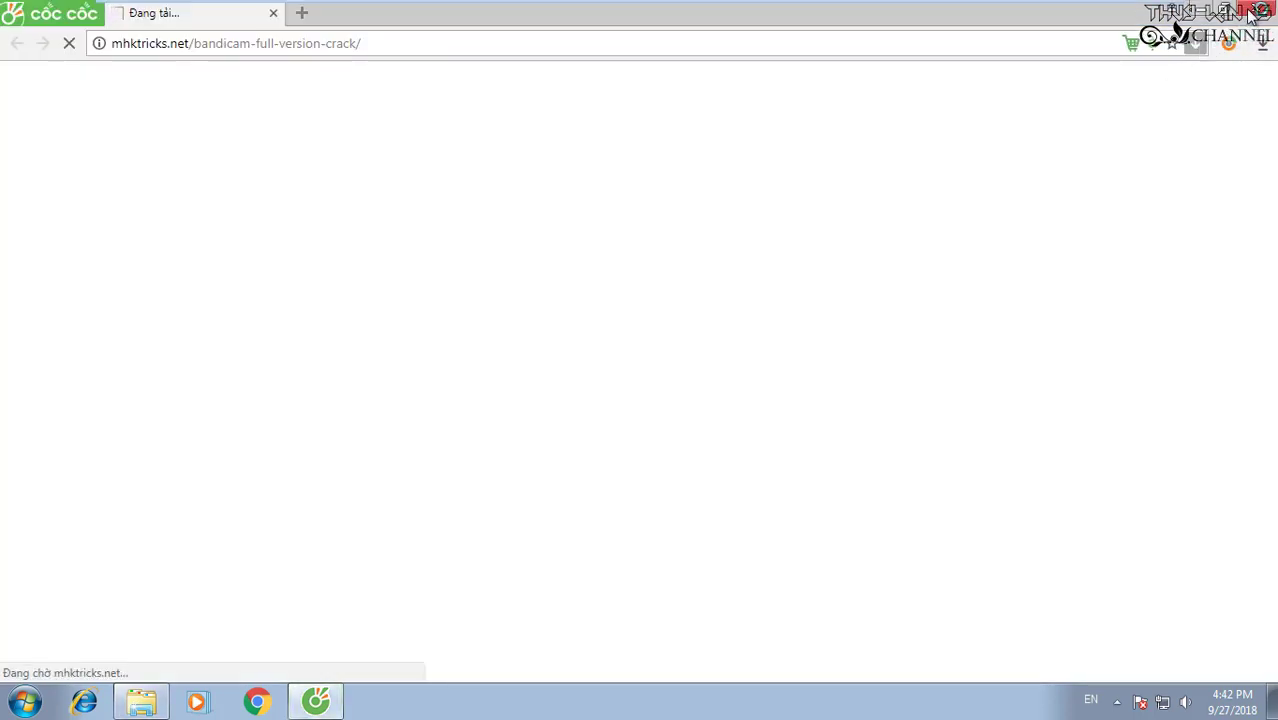
pyautogui.click(1250, 12)
# Close Explorer and refresh the guest desktop.
pyautogui.click(1258, 10)
pyautogui.rightClick(697, 102)
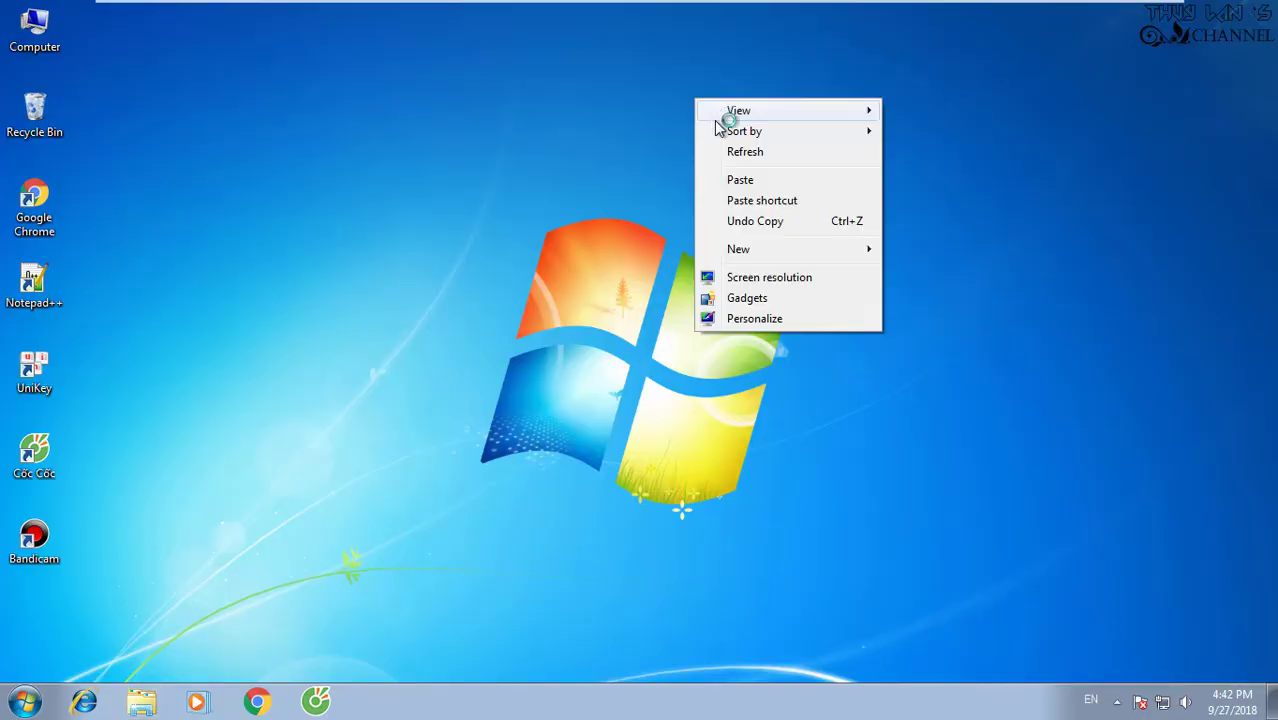
pyautogui.click(745, 151)
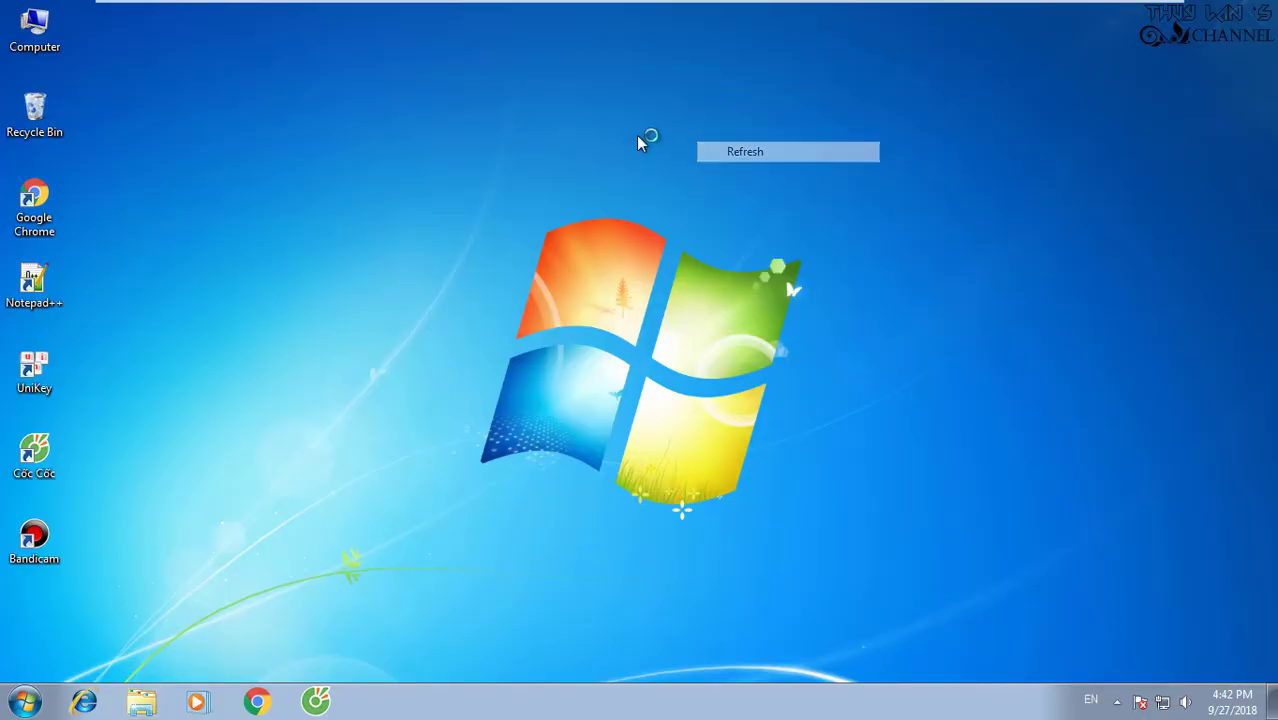
# Launch Bandicam from the desktop, dismiss the not-registered warning, and close it.
pyautogui.doubleClick(40, 538)
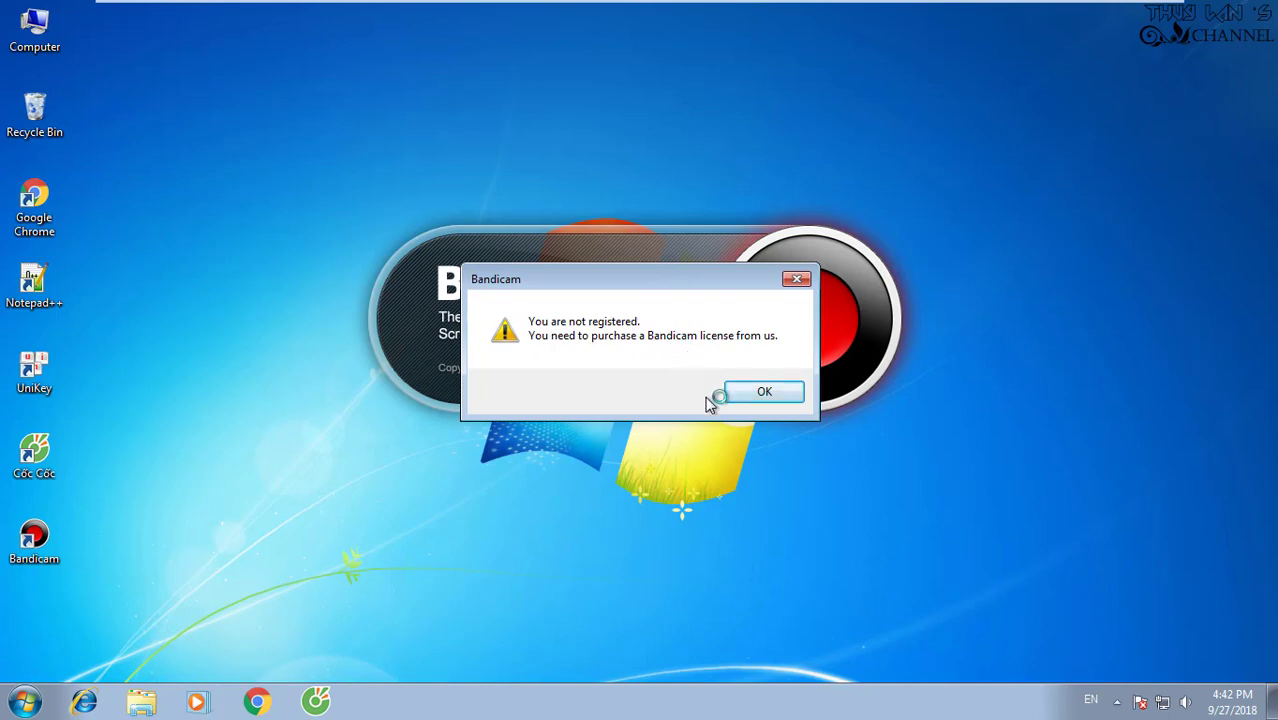
pyautogui.click(760, 396)
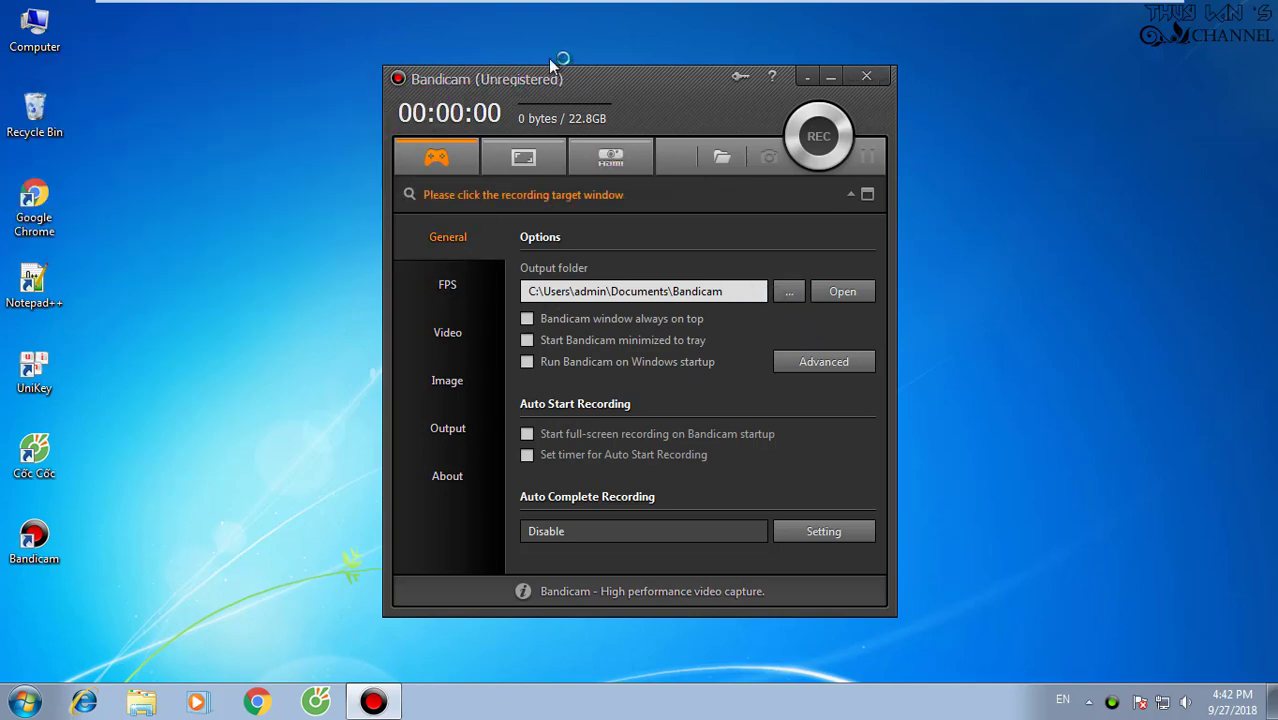
pyautogui.click(866, 76)
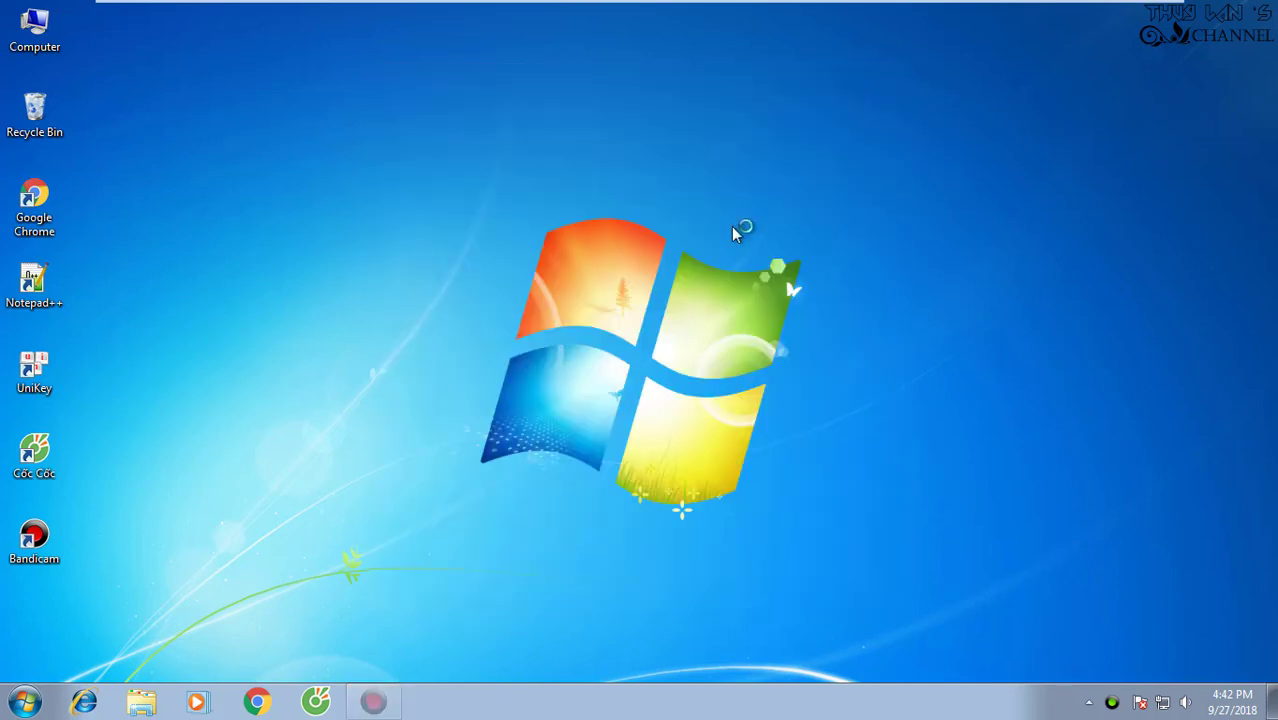
# Open Explorer at C:\Program Files (x86)\Bandicam.
pyautogui.click(153, 703)
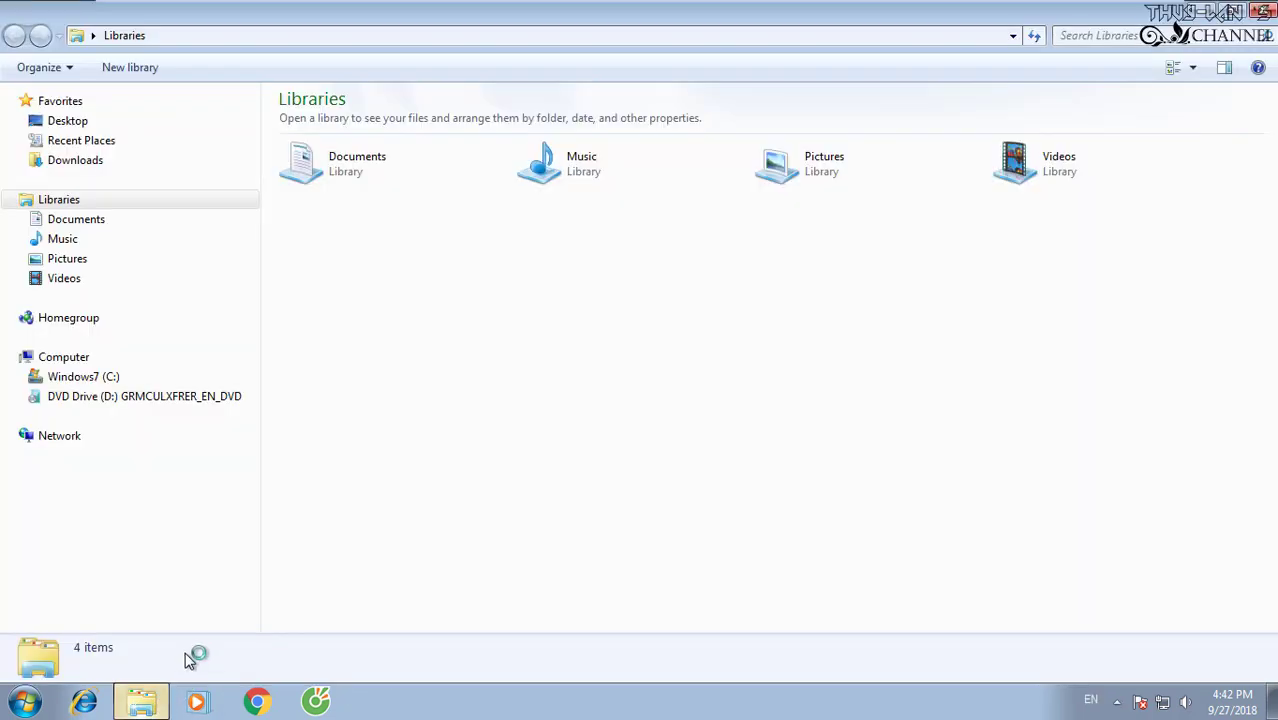
pyautogui.click(110, 375)
pyautogui.doubleClick(350, 180)
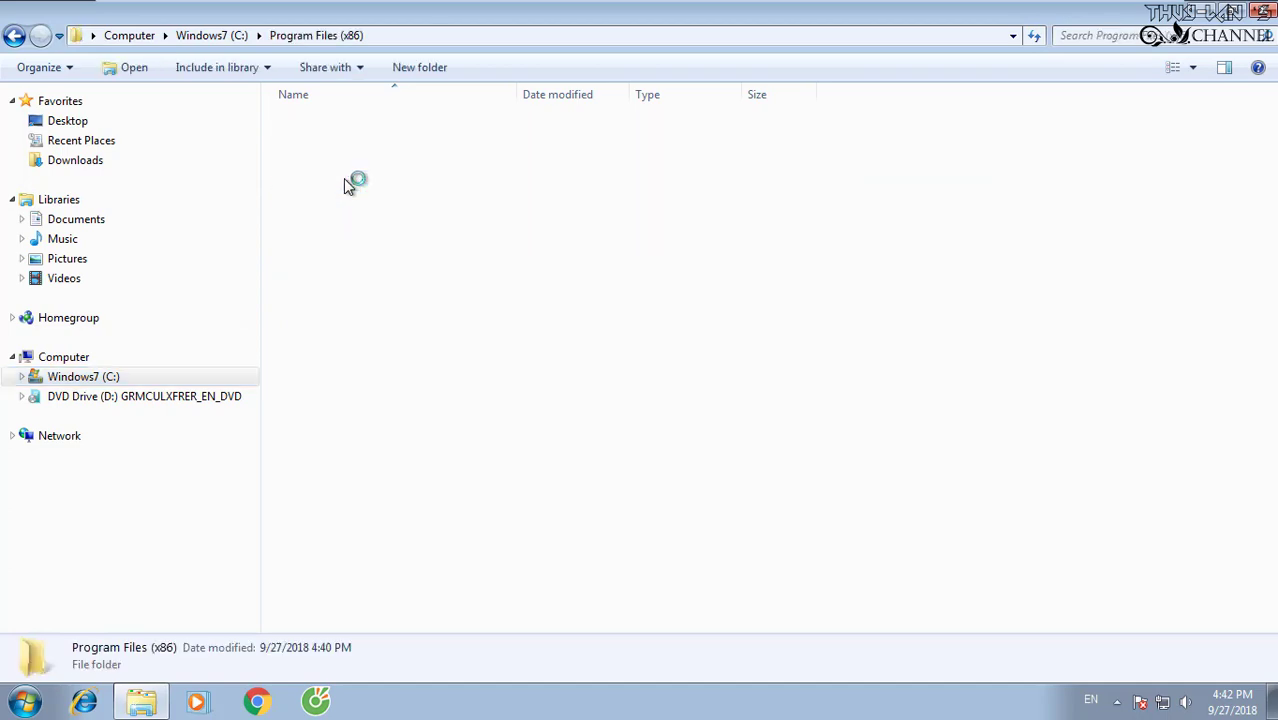
pyautogui.click(349, 183)
pyautogui.doubleClick(349, 188)
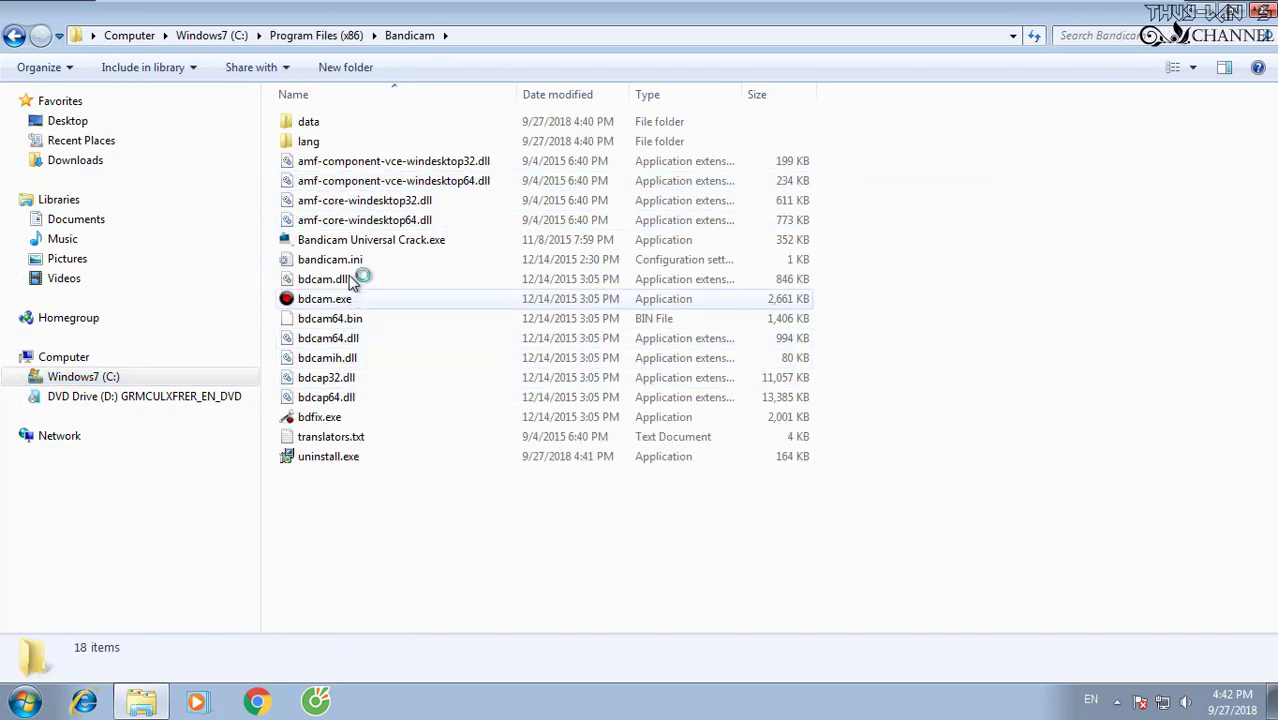
# Run Bandicam Universal Crack.exe as administrator, register with the user's e-mail, then close it.
pyautogui.rightClick(434, 241)
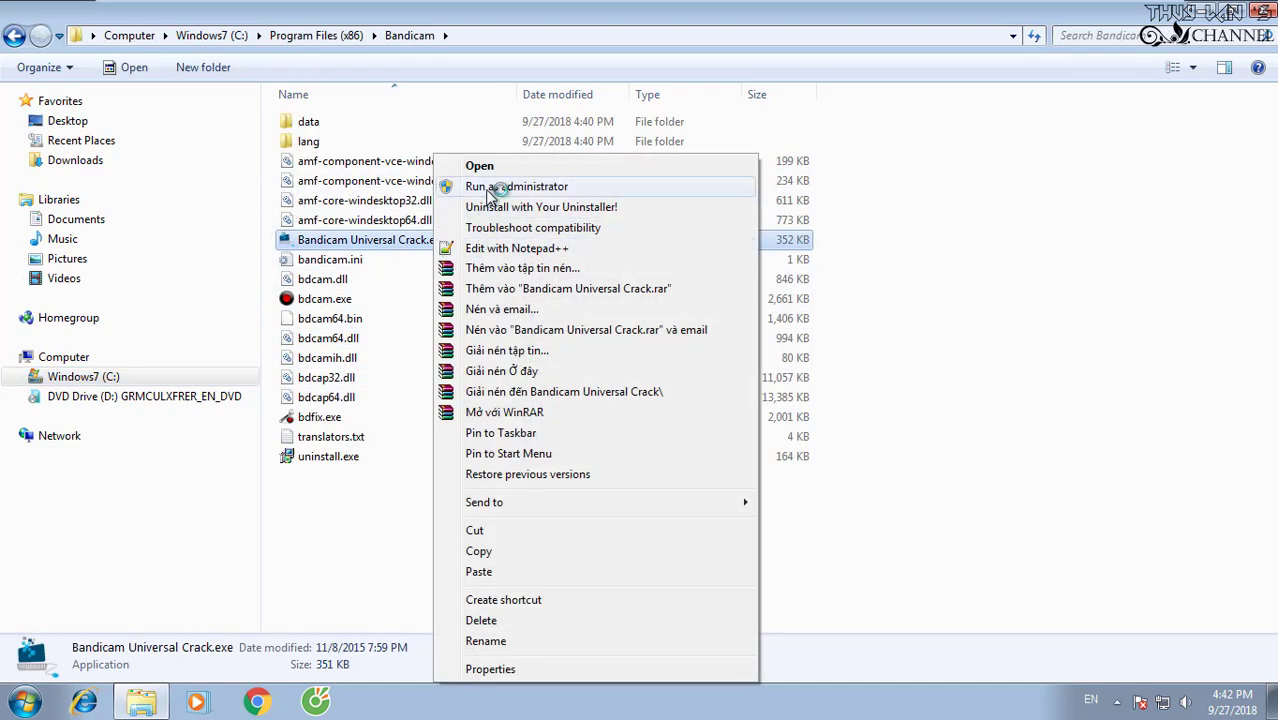
pyautogui.click(487, 182)
pyautogui.click(665, 406)
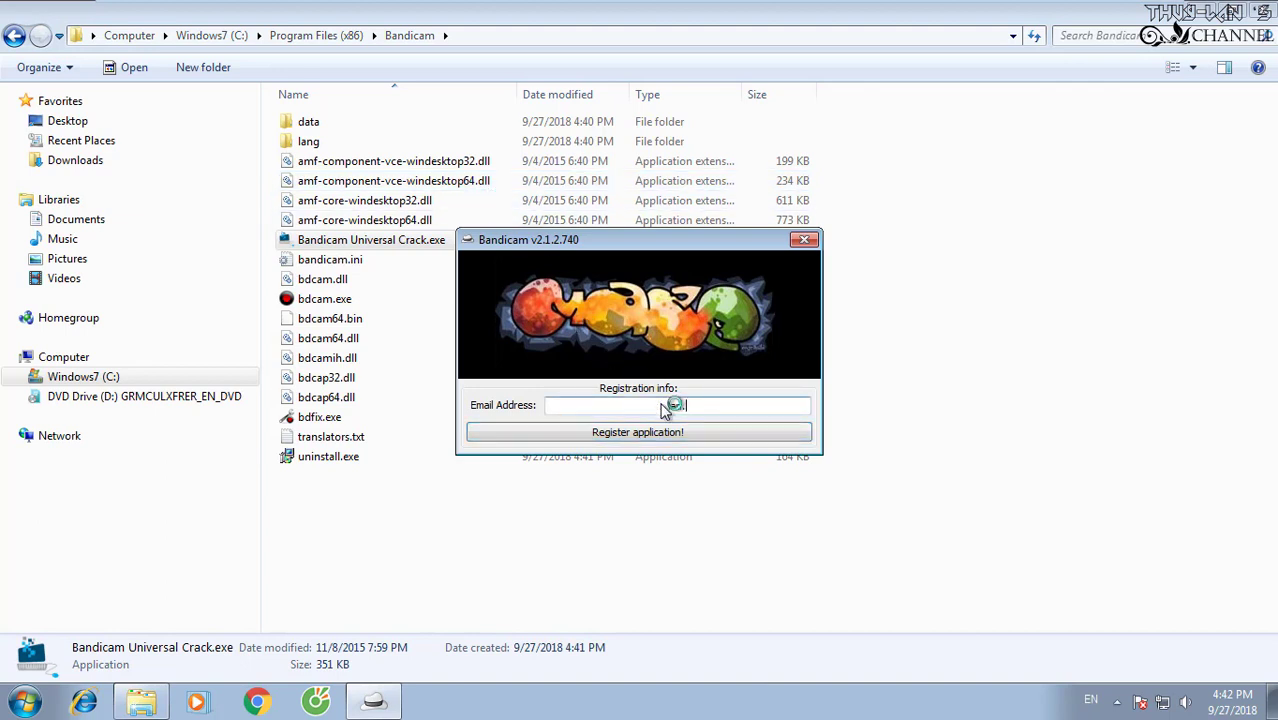
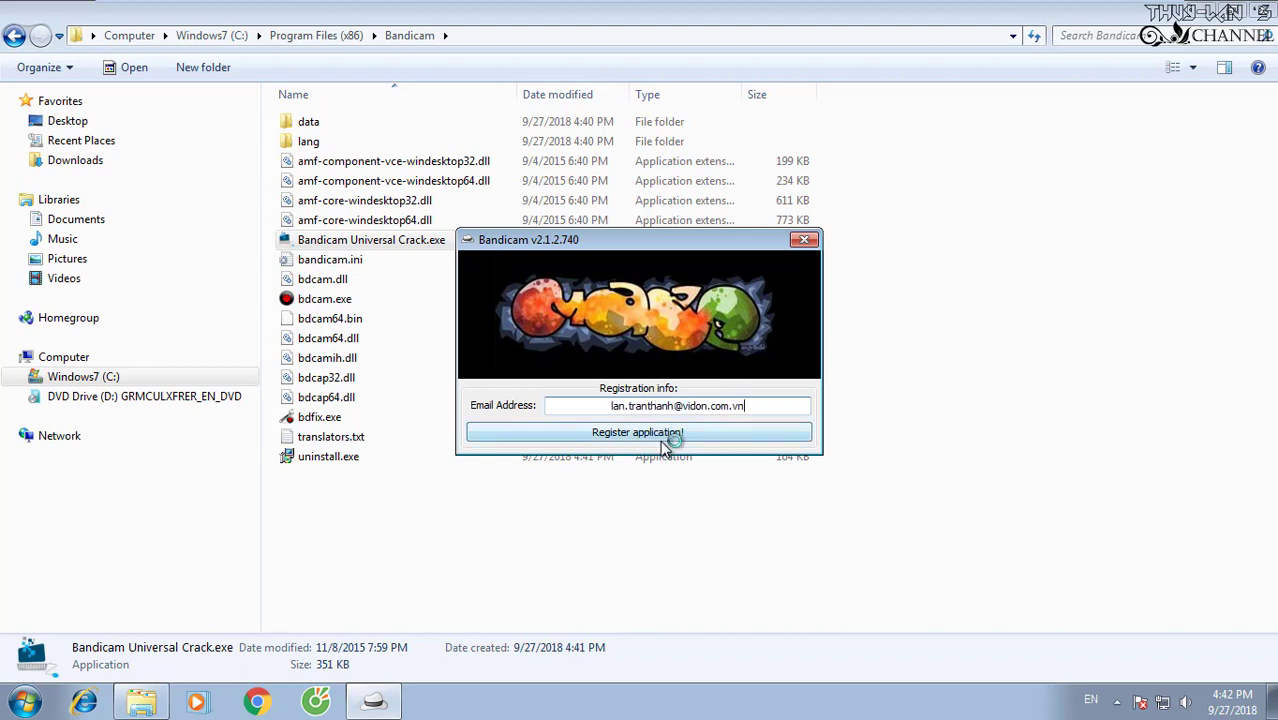
pyautogui.click(666, 437)
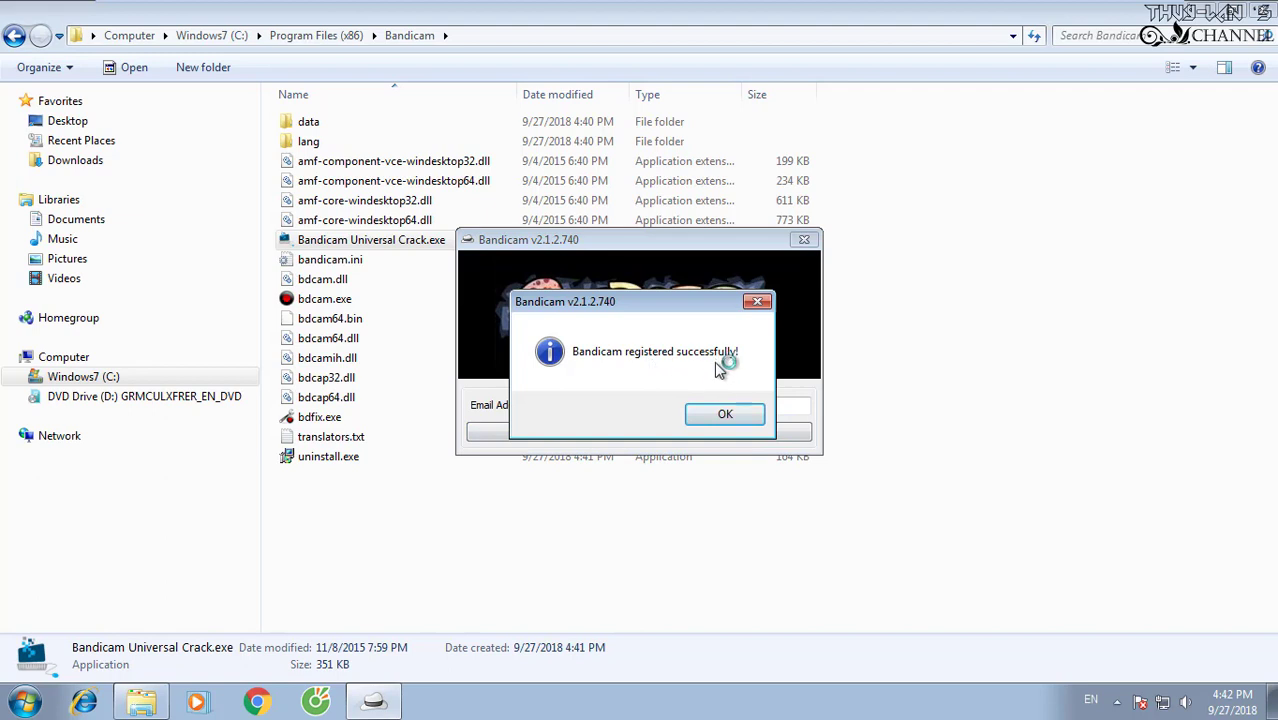
pyautogui.click(721, 413)
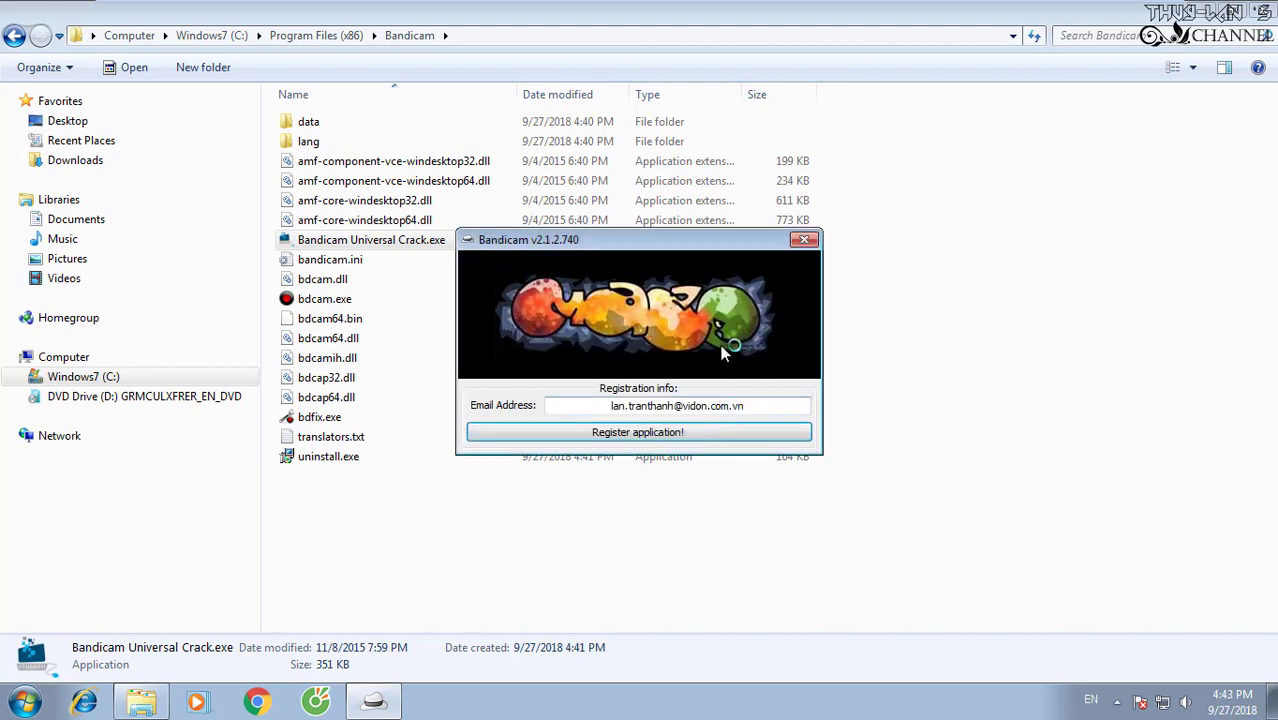
pyautogui.click(807, 240)
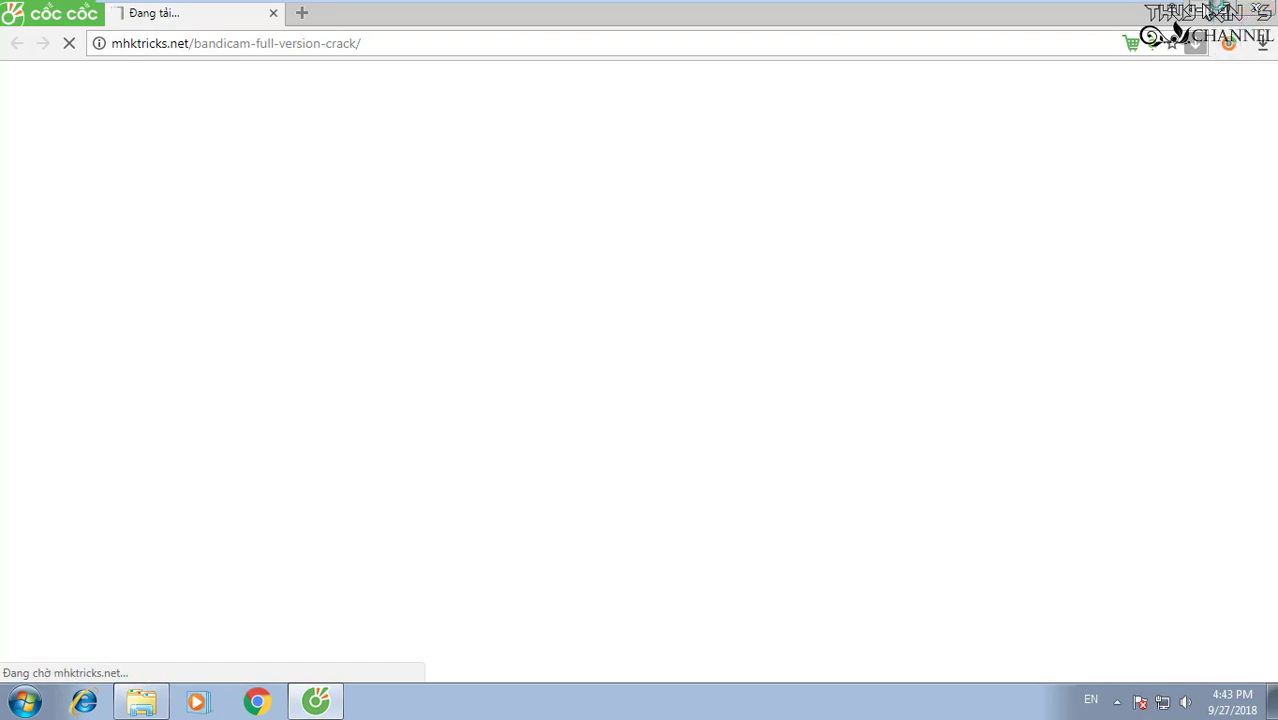
# Close the browser, relaunch Bandicam and check the license e-mail and serial on the About tab.
pyautogui.click(1208, 12)
pyautogui.click(1208, 12)
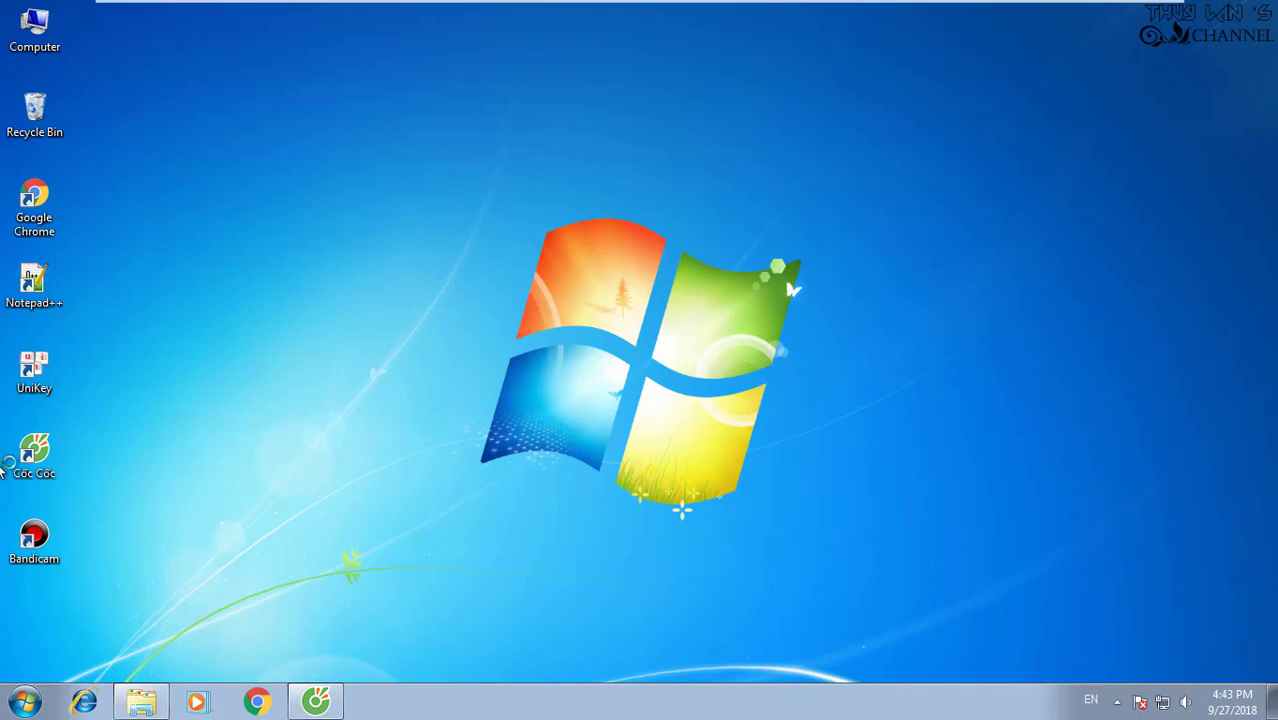
pyautogui.doubleClick(34, 538)
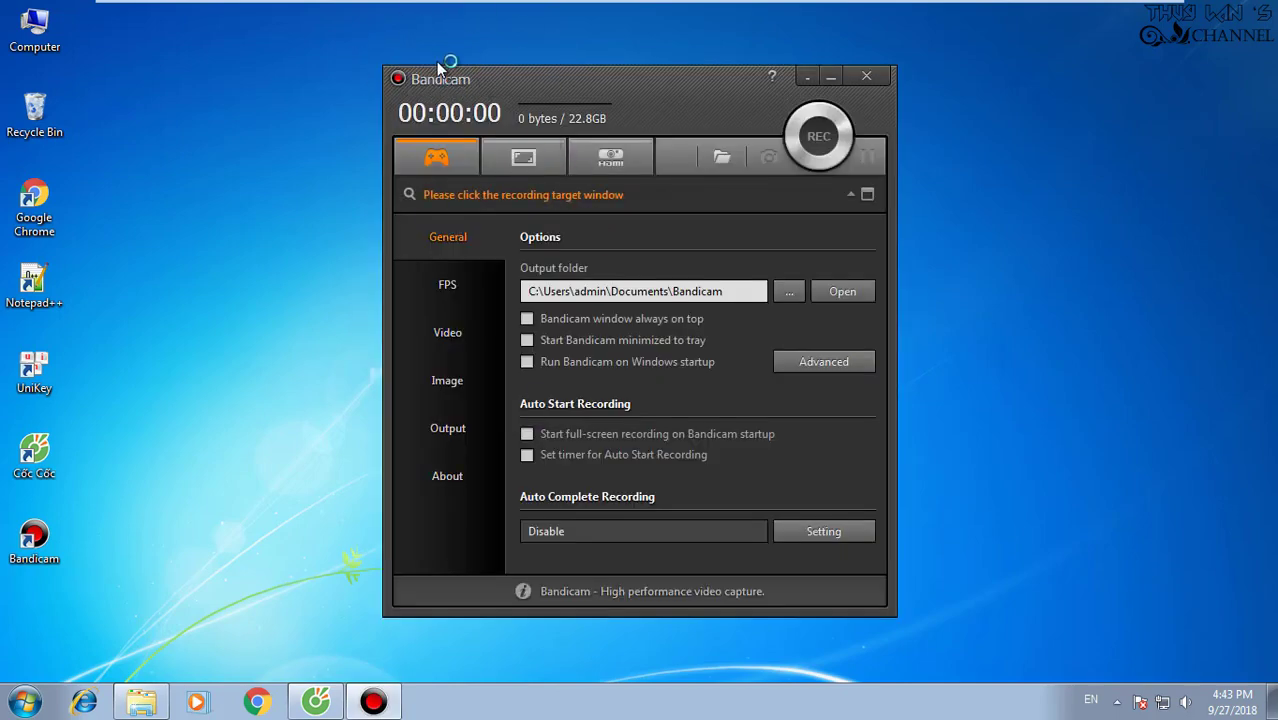
pyautogui.click(450, 478)
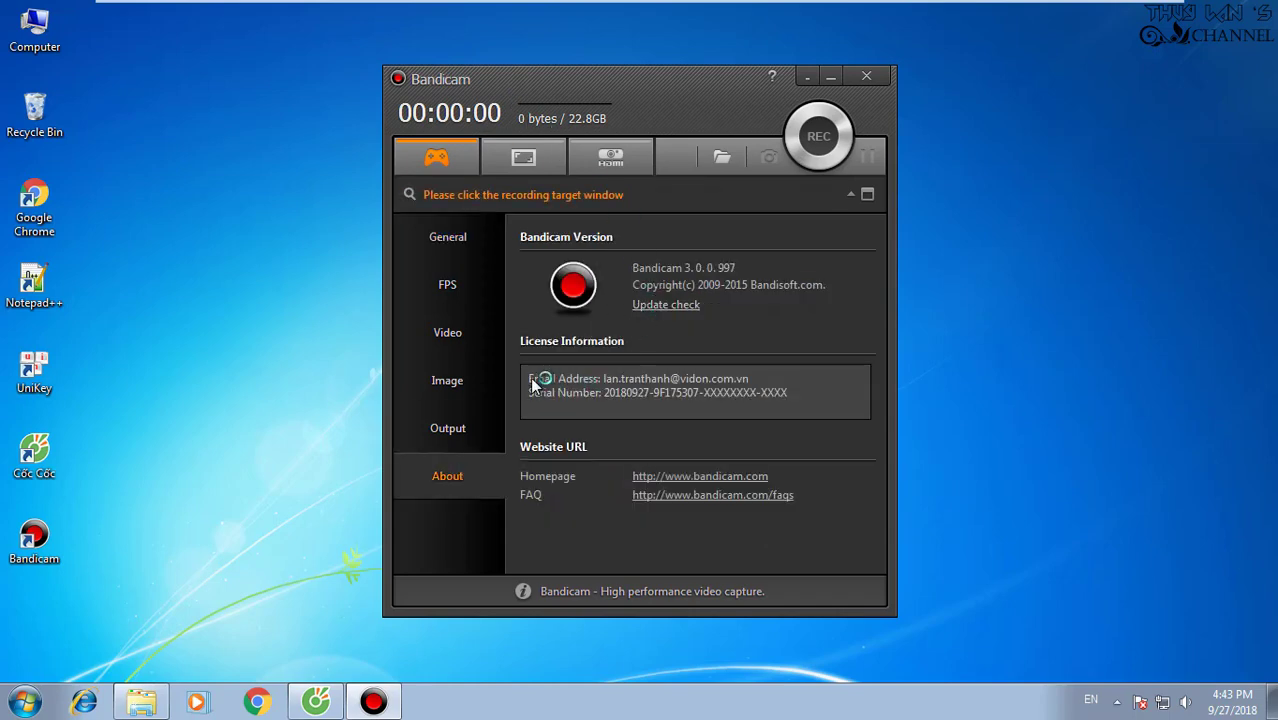
pyautogui.moveTo(571, 383); pyautogui.dragTo(786, 396)
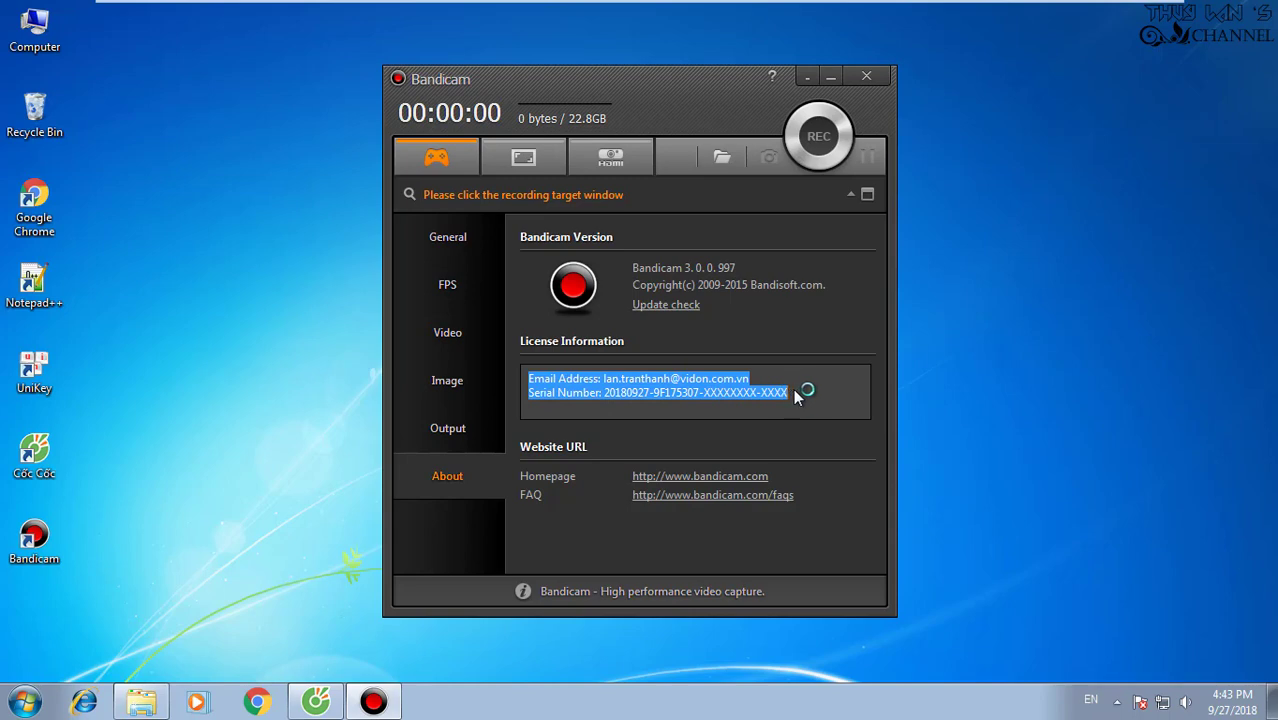
pyautogui.click(773, 398)
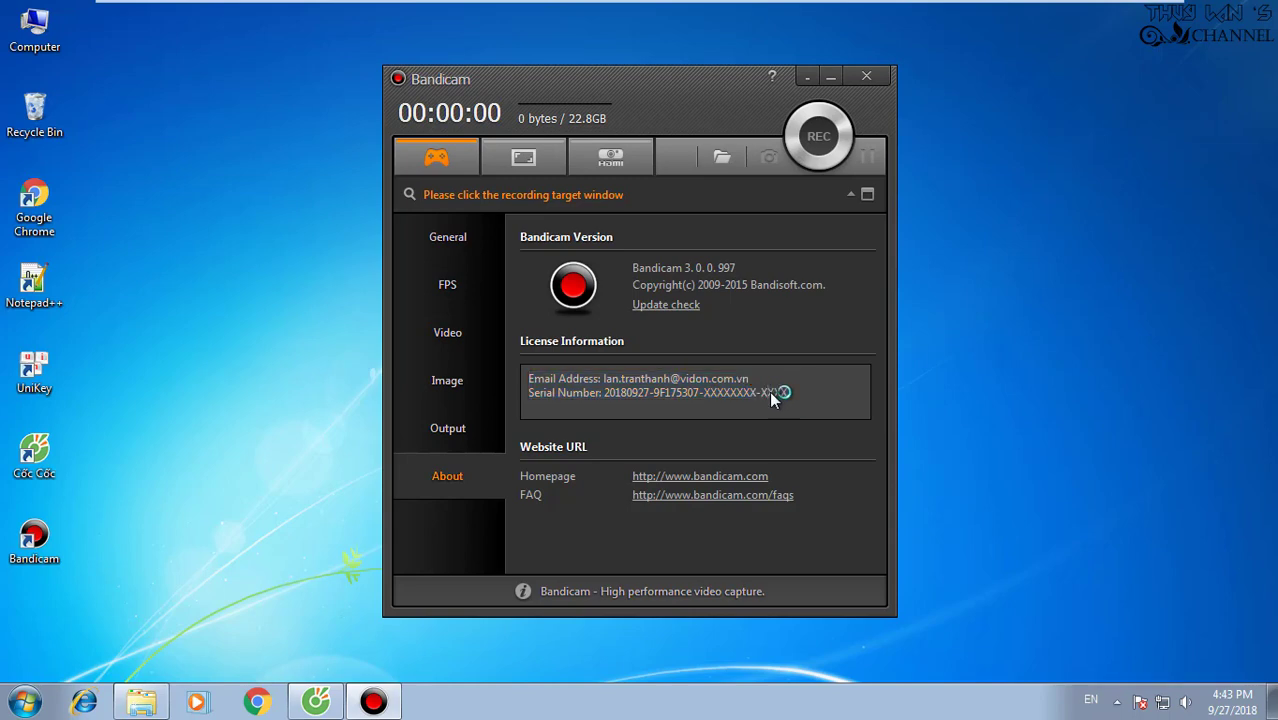
# Try device recording mode, dismiss the no-capture-device error and windows, and quit Bandicam.
pyautogui.click(452, 240)
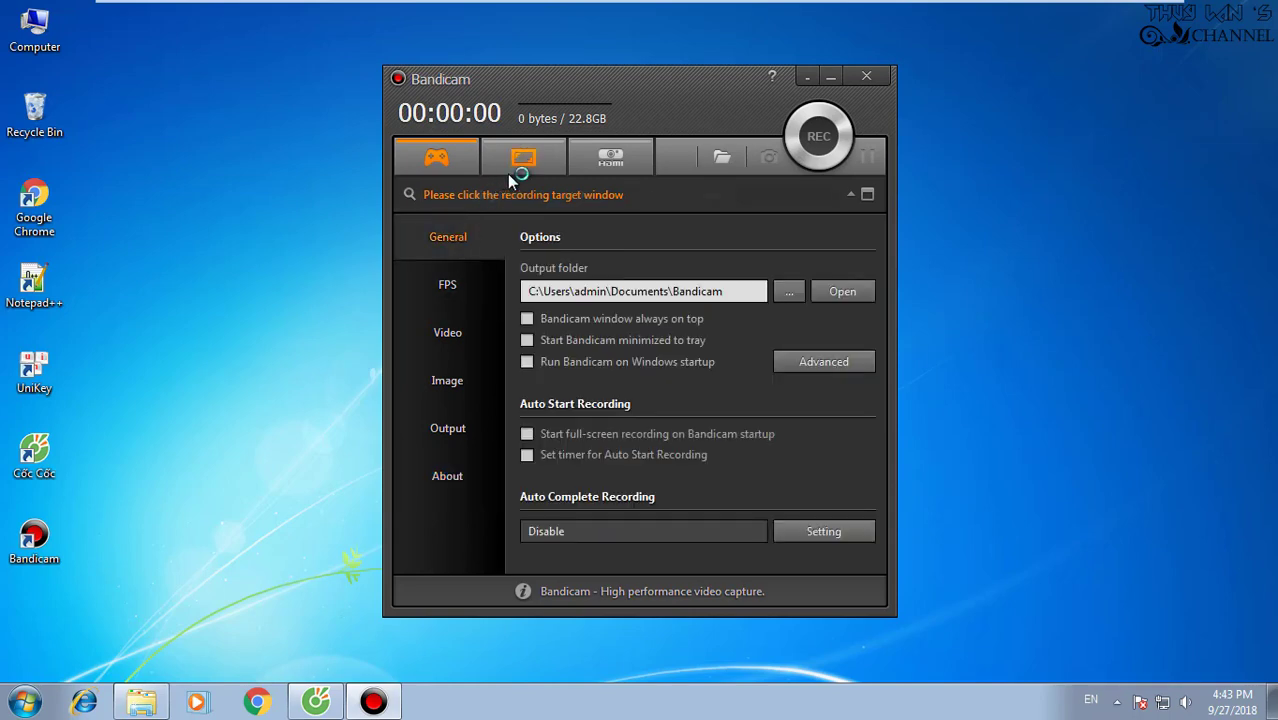
pyautogui.click(583, 170)
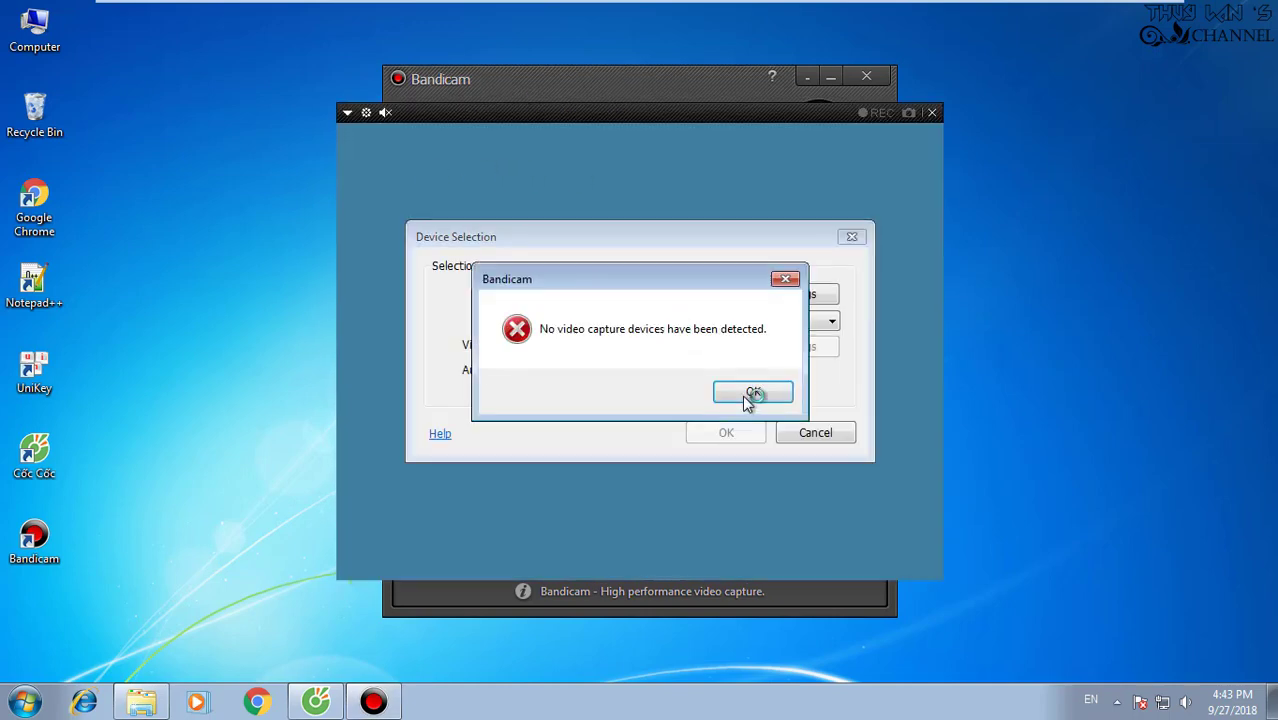
pyautogui.click(752, 394)
pyautogui.click(851, 236)
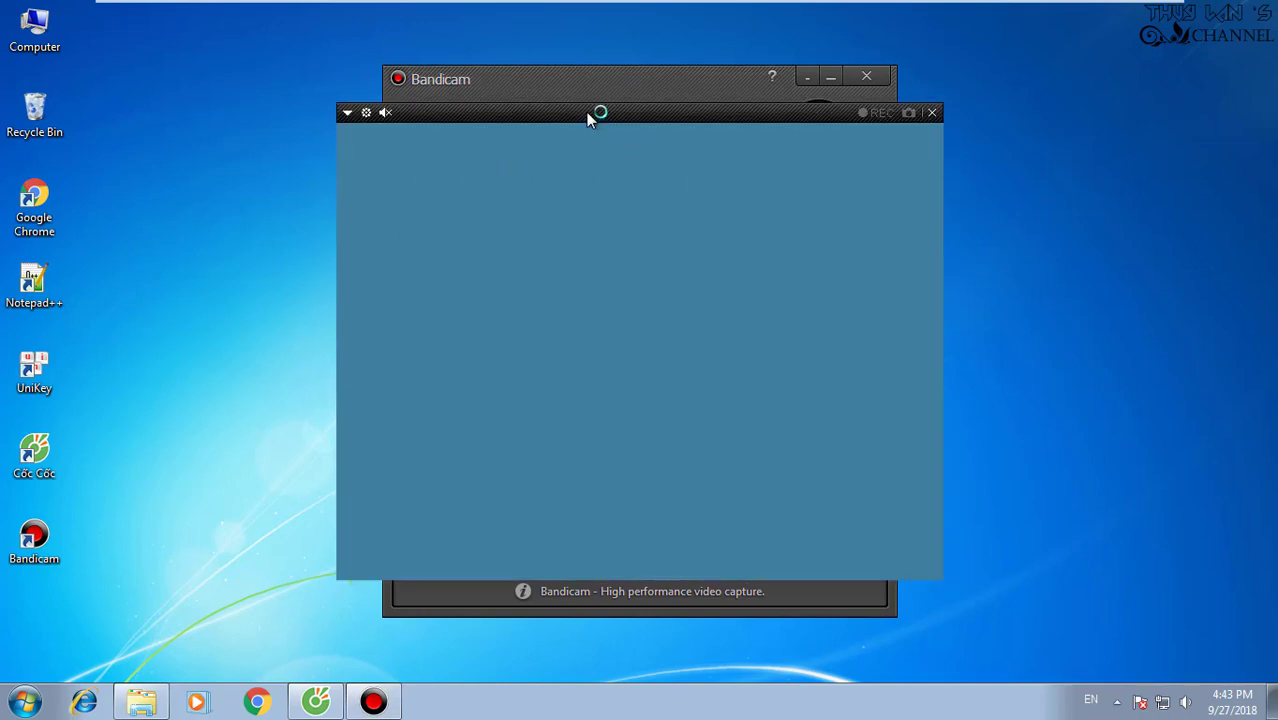
pyautogui.click(929, 112)
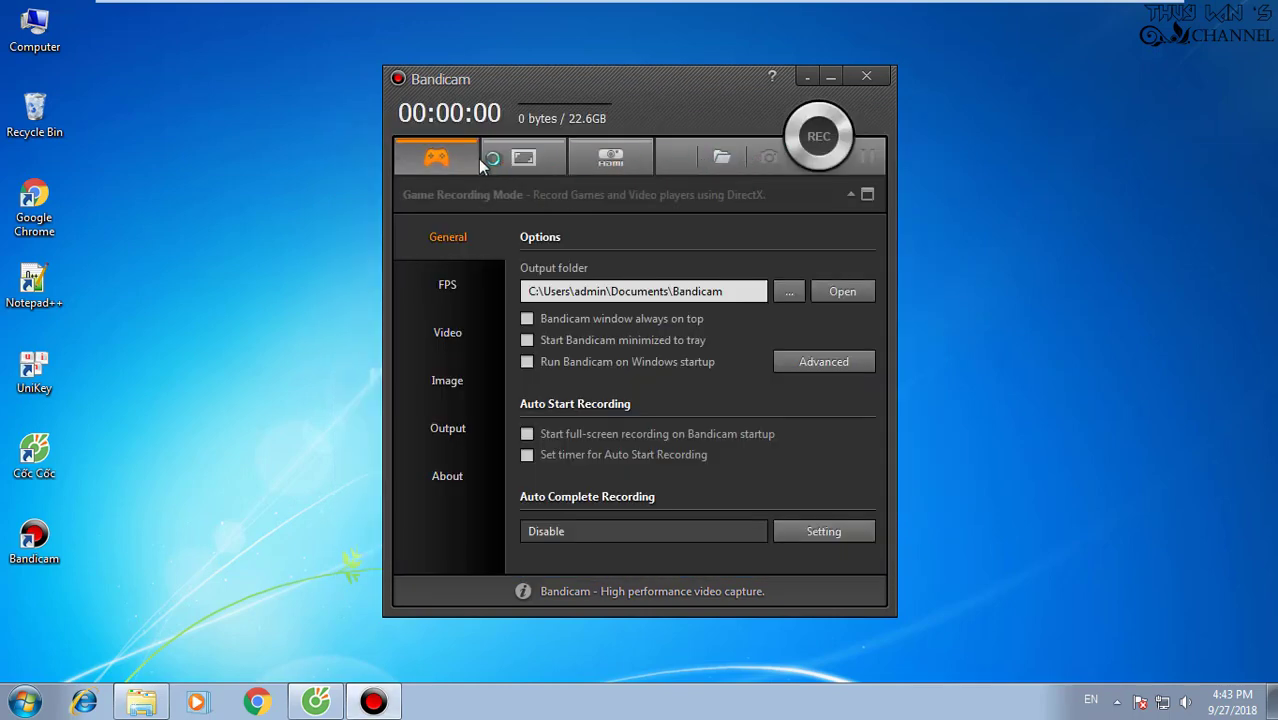
pyautogui.click(867, 77)
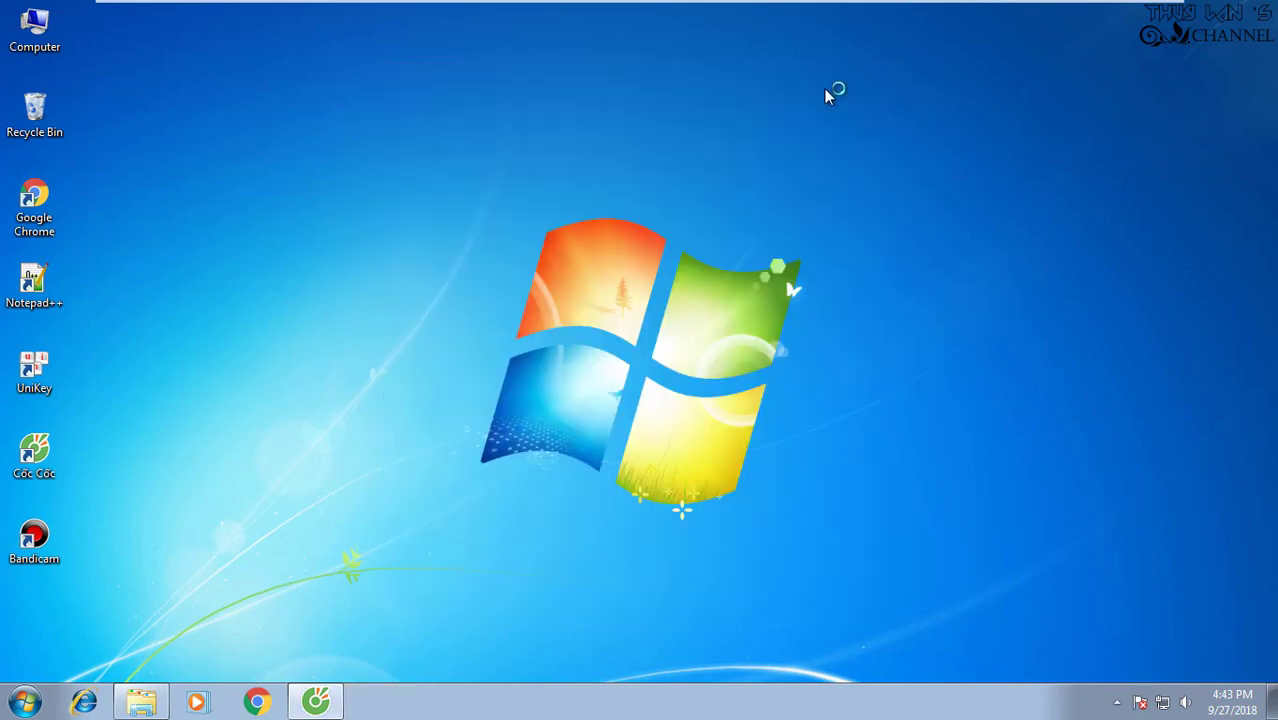
# Exit the VM's full-screen view and stop the host's Bandicam recording.
pyautogui.moveTo(628, 14)
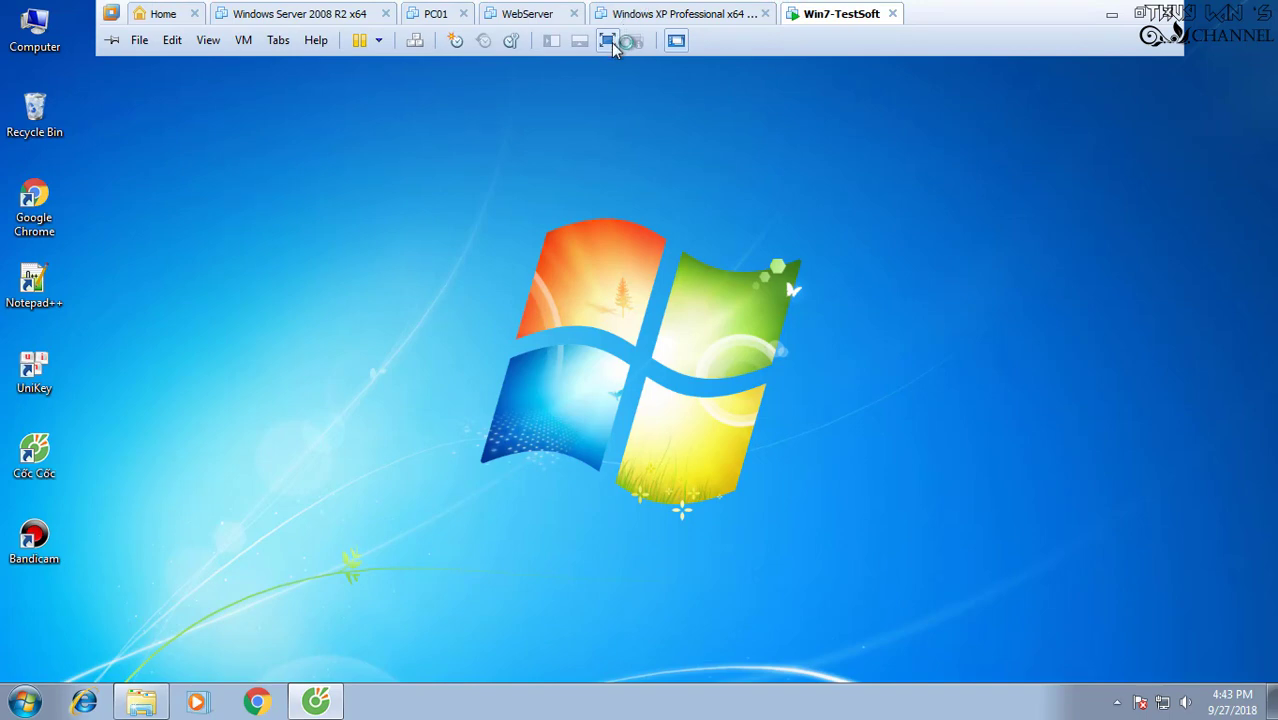
pyautogui.click(609, 41)
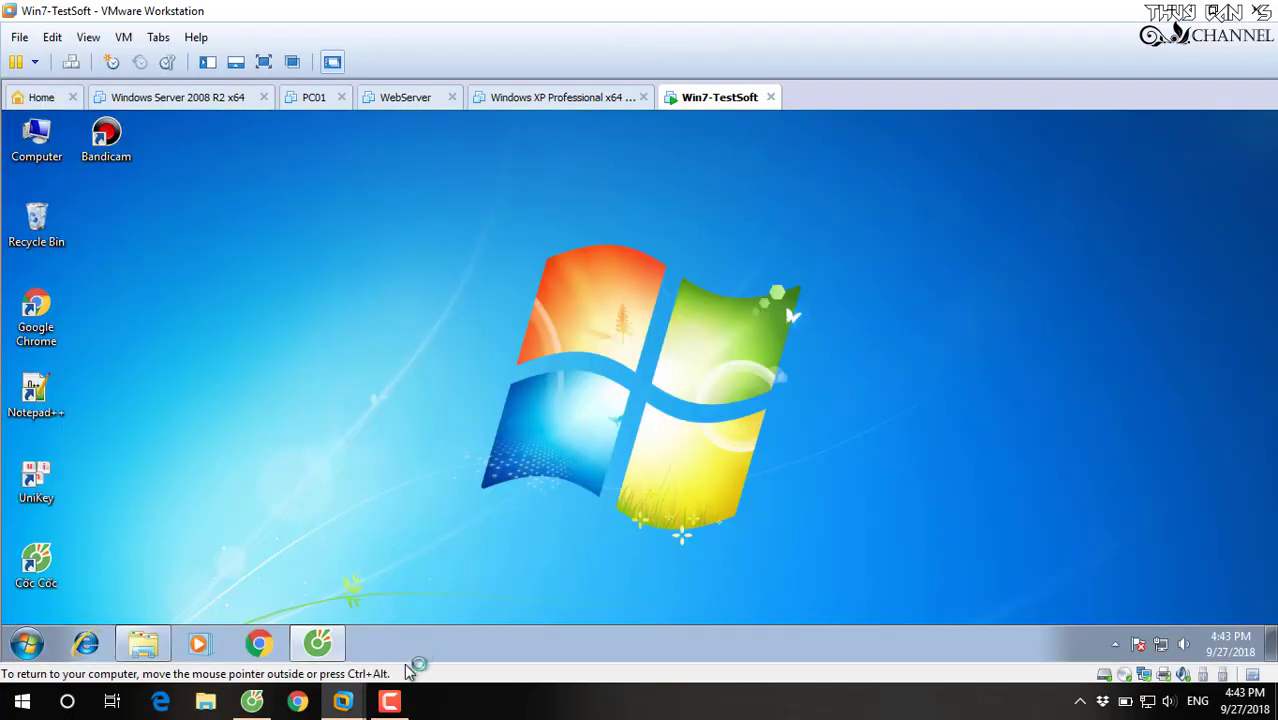
pyautogui.click(389, 701)
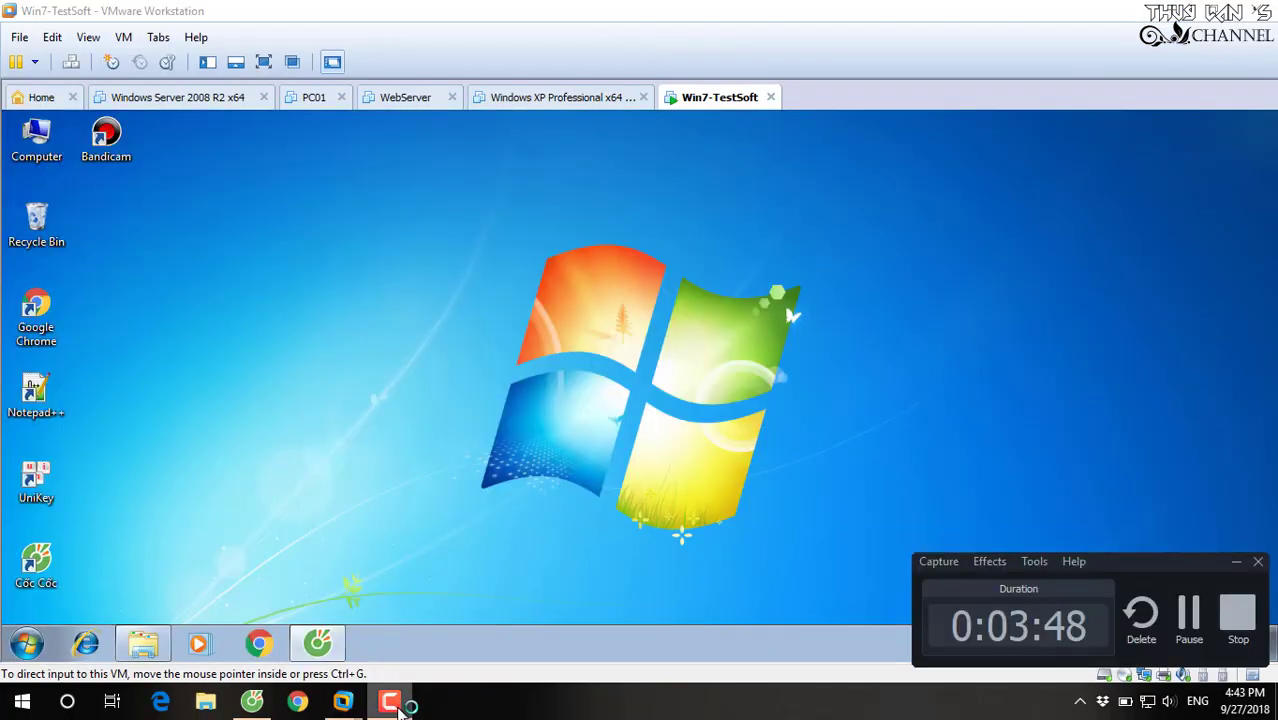
pyautogui.click(1250, 630)
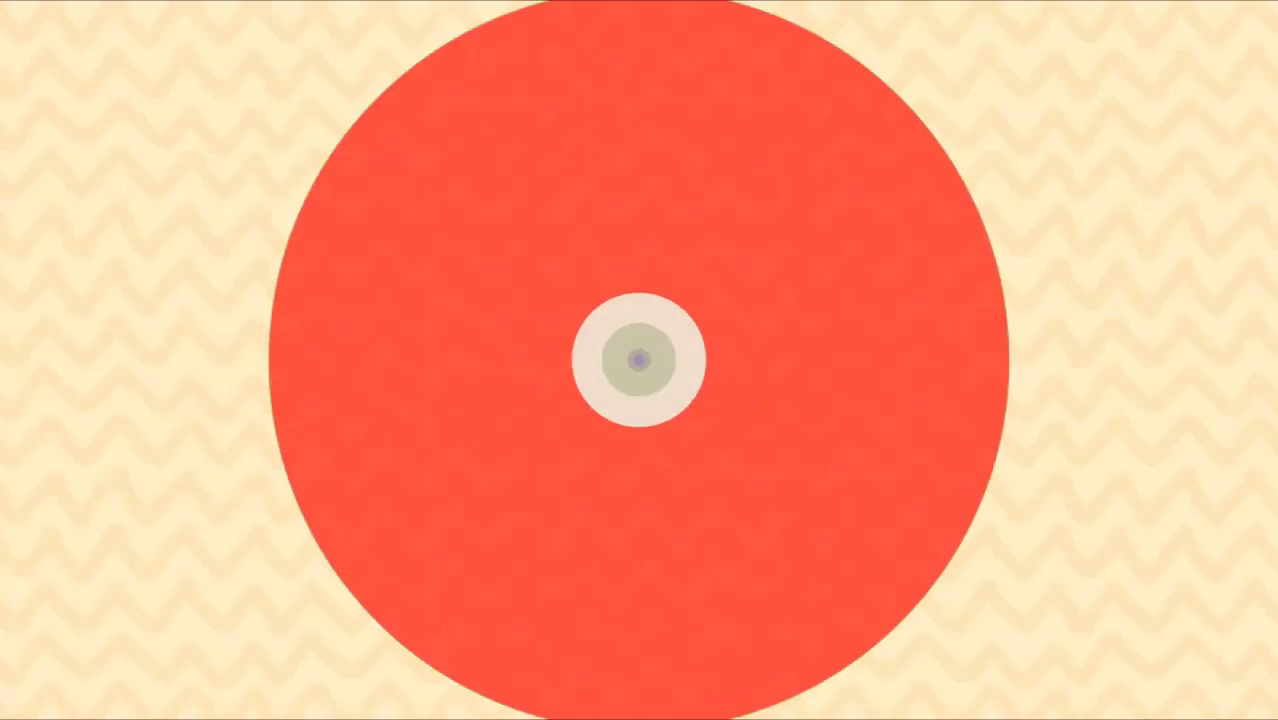